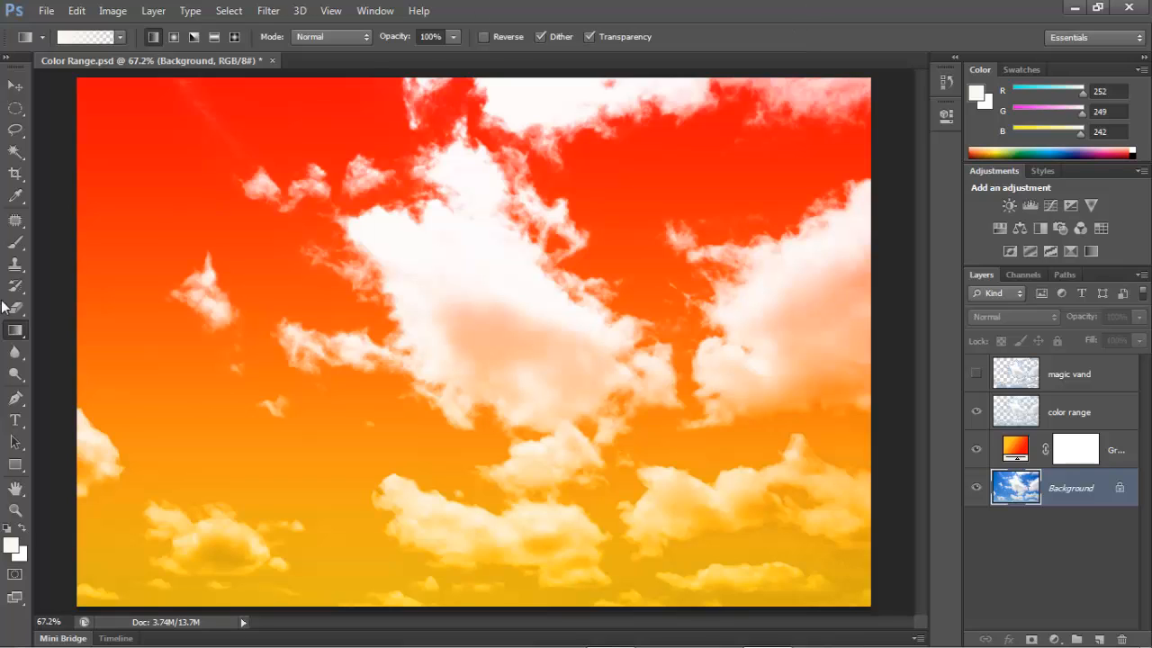
- Hide the color range layer and show the magic vand layer over the gradient fill, with the Magic Wand tool active
left_click(16, 151)
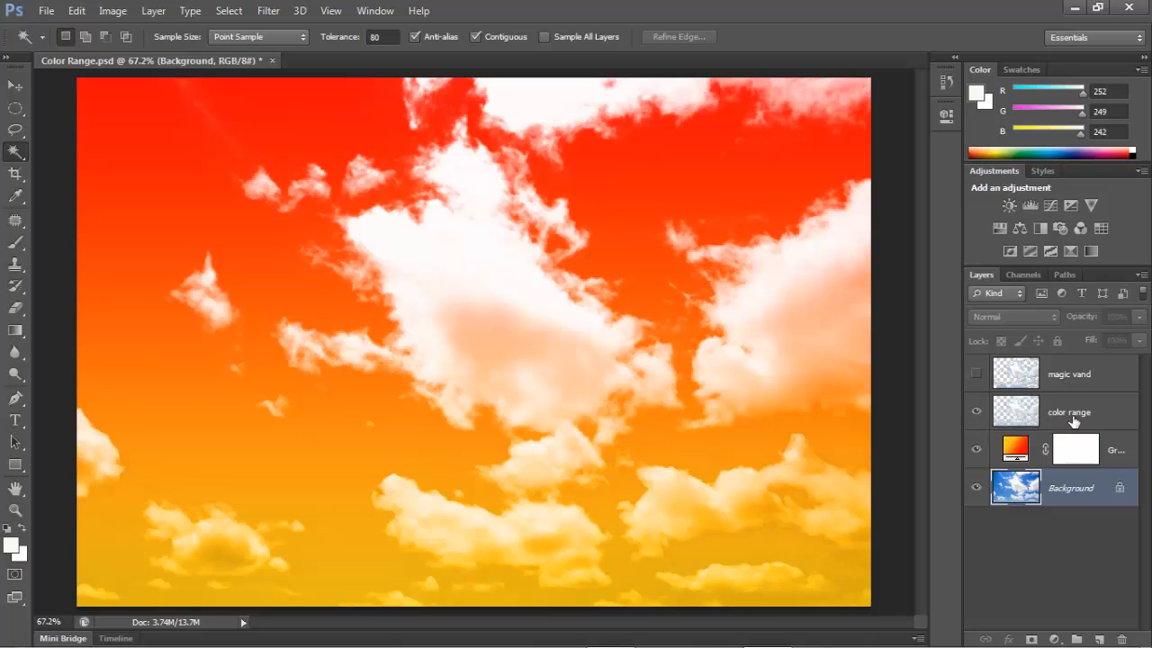
left_click(976, 412)
left_click(977, 449)
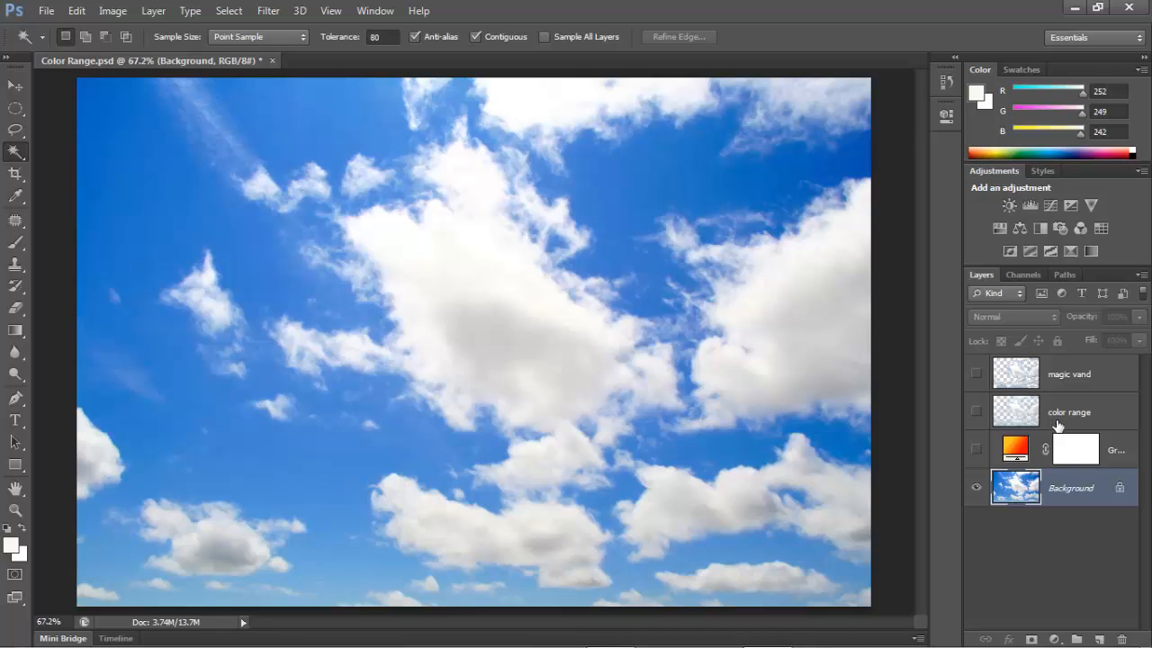
left_click(976, 372)
left_click(976, 448)
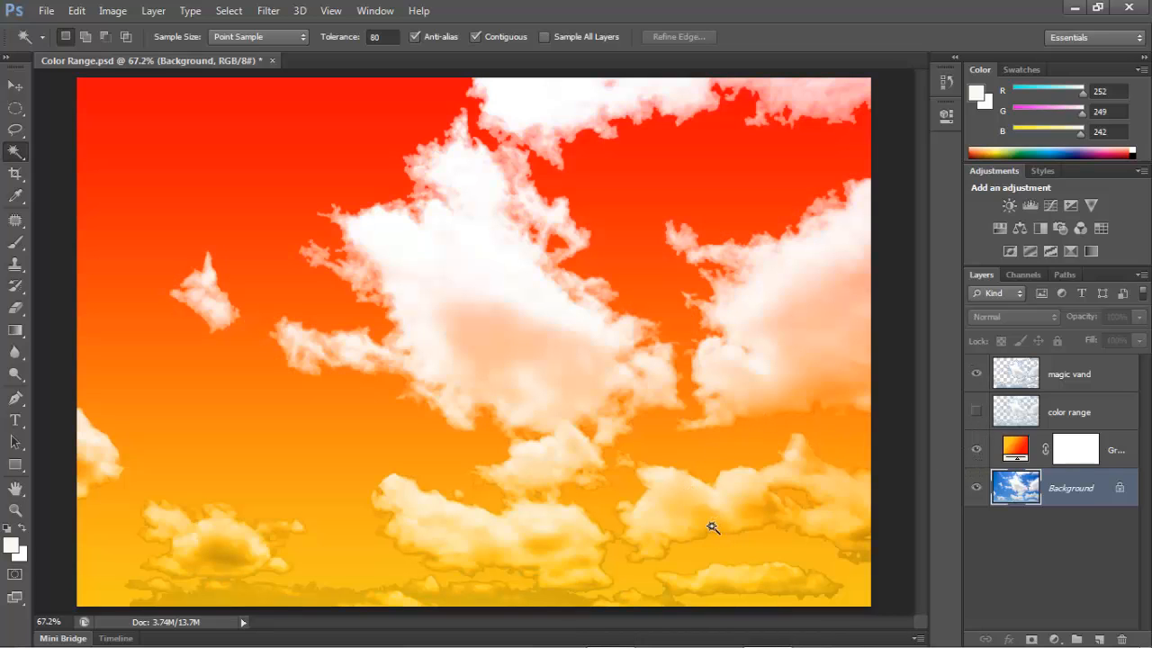
- Examine the cloud edges of the magic vand layer at 100% across the image
key("ctrl+plus")
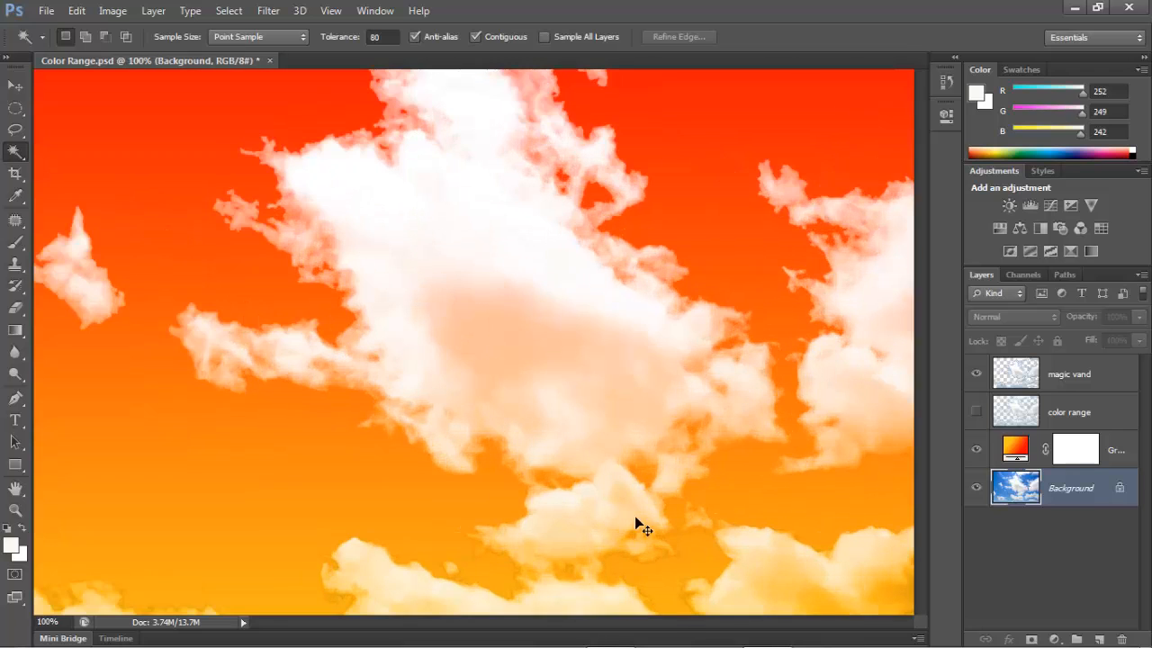
left_click_drag(635, 517, 567, 196)
left_click_drag(472, 326, 686, 353)
left_click_drag(370, 378, 478, 443)
left_click_drag(427, 369, 309, 436)
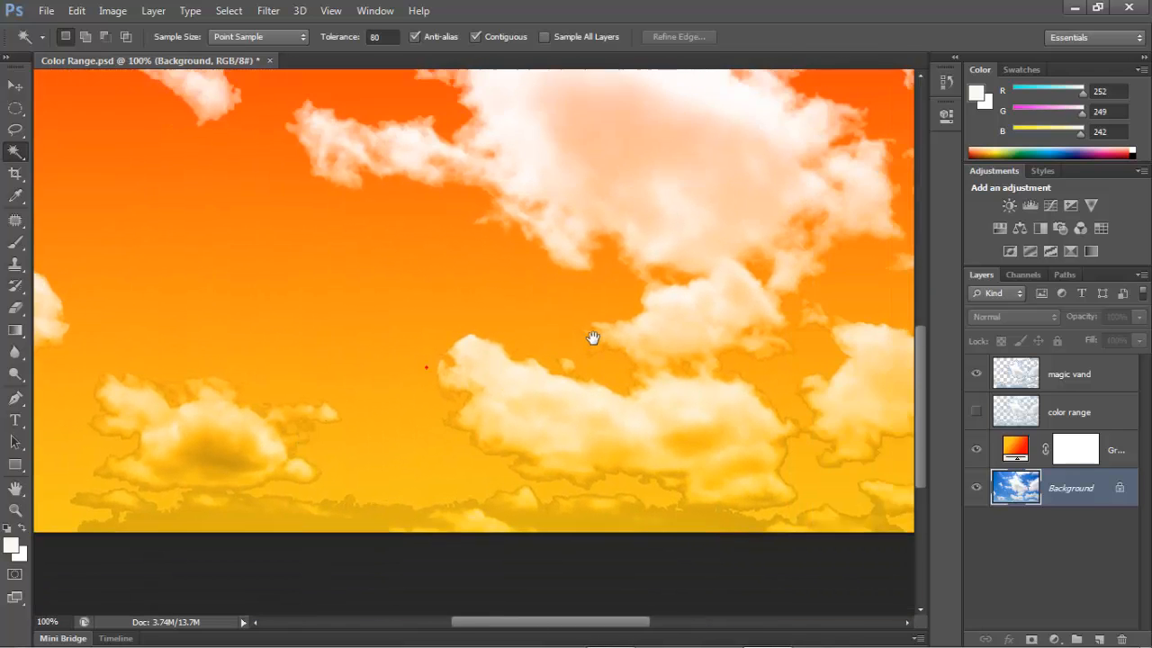
left_click_drag(591, 336, 471, 490)
left_click_drag(530, 336, 459, 539)
left_click_drag(619, 405, 777, 380)
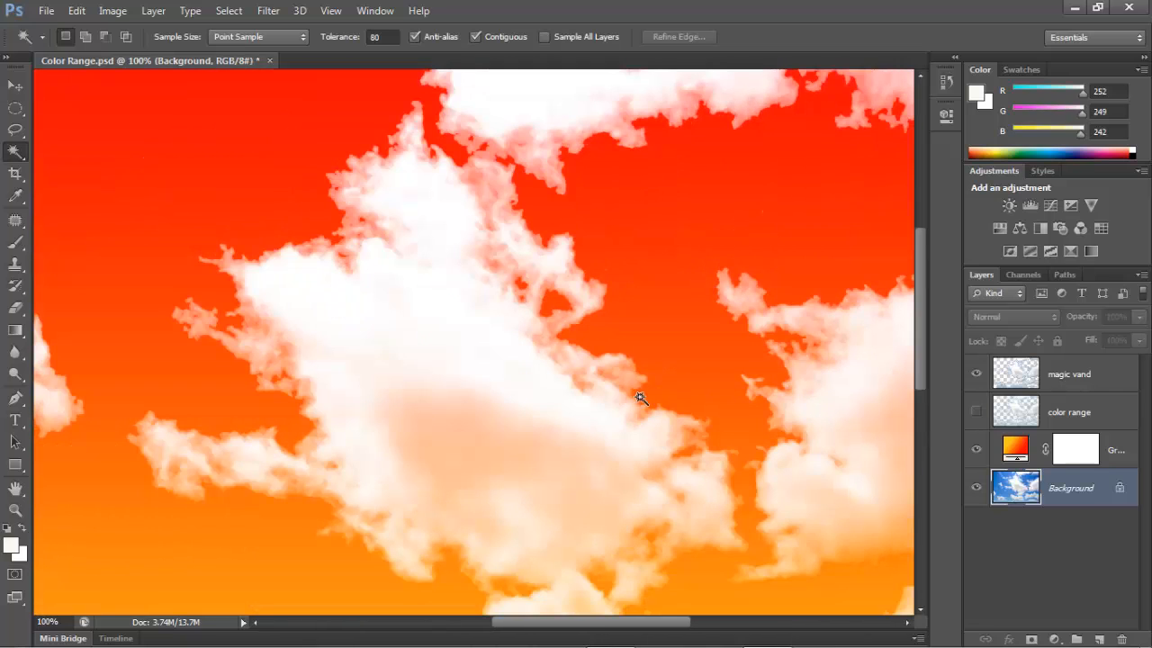
- Show the color range layer in place of the magic vand layer and examine its cloud edges
left_click(976, 374)
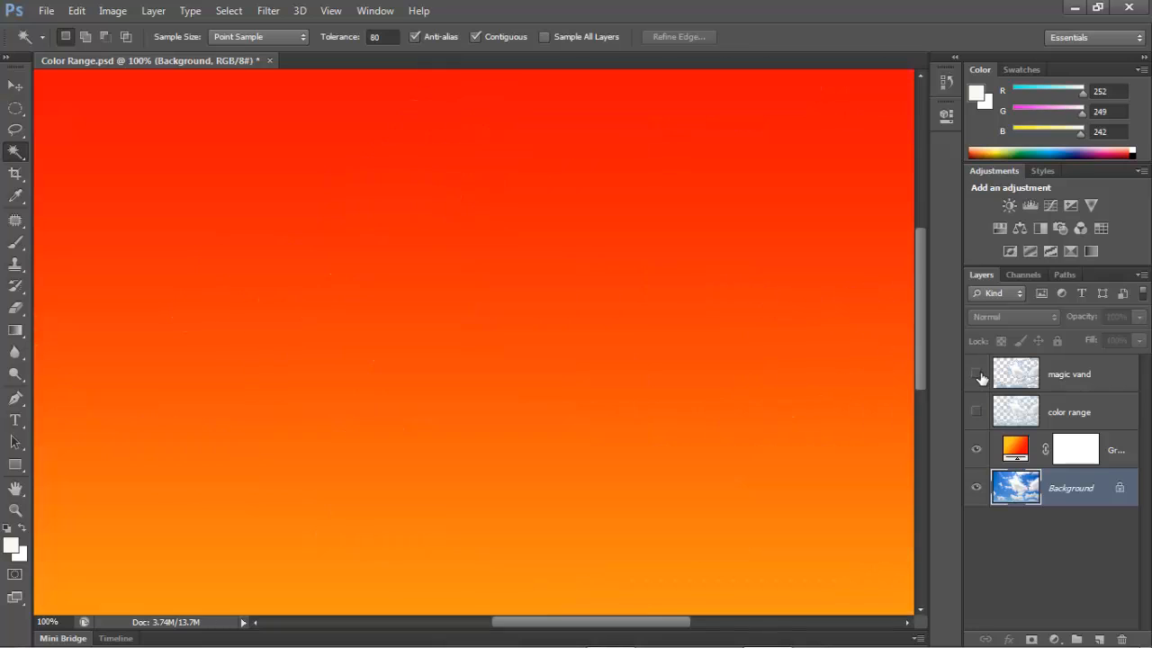
left_click(977, 412)
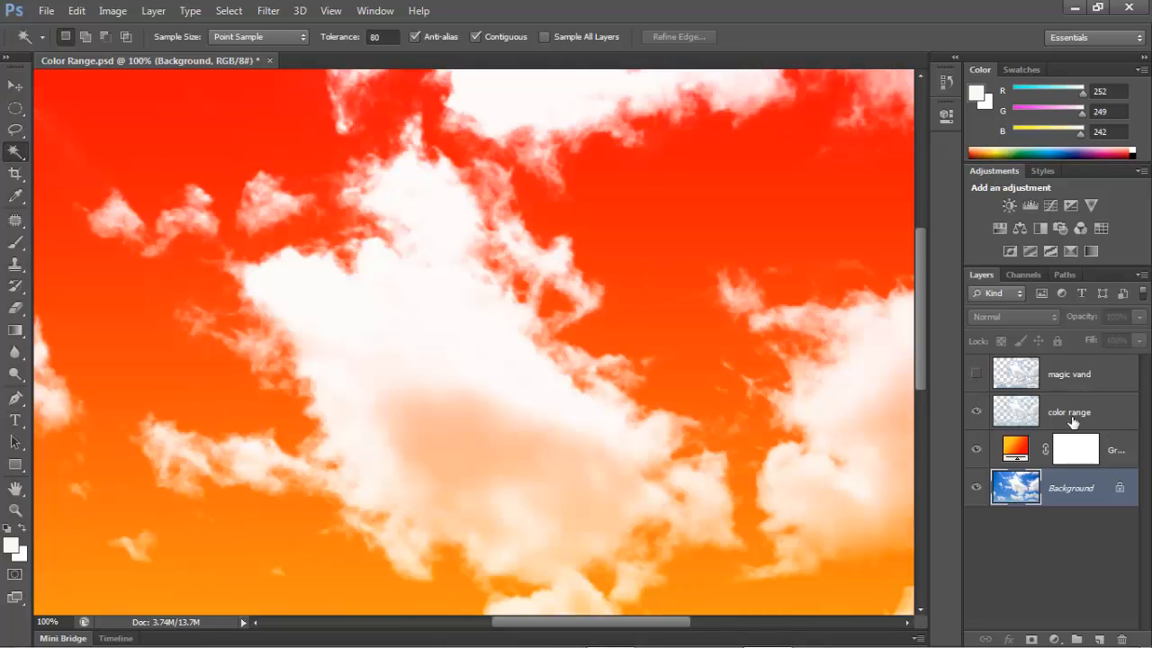
left_click_drag(588, 375, 573, 193)
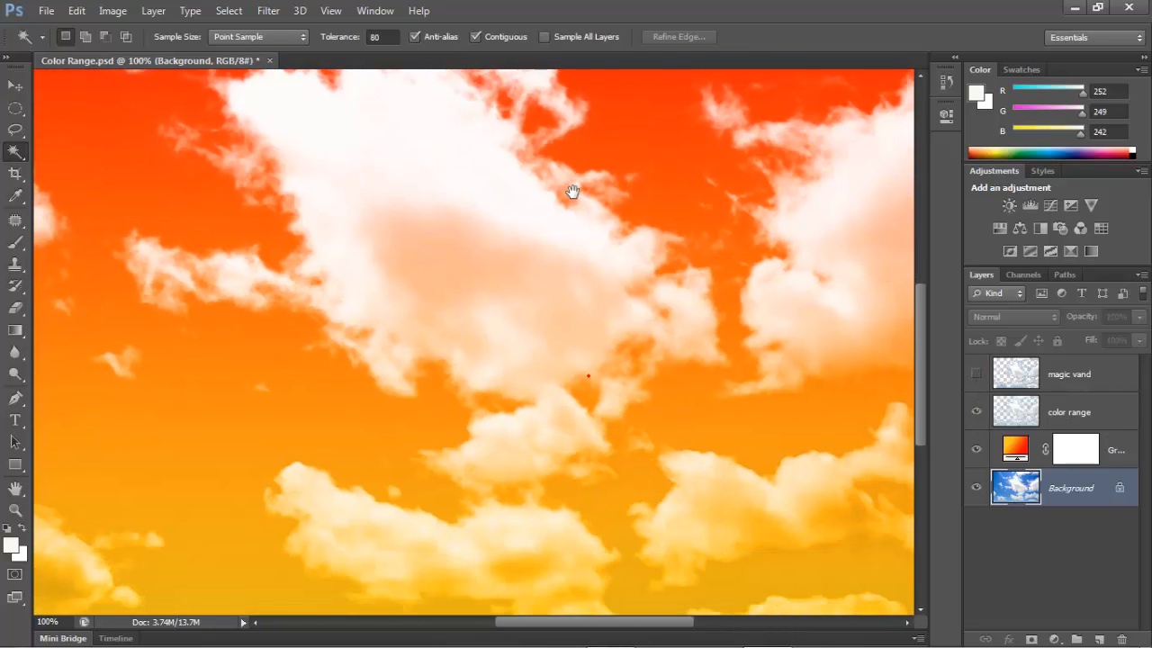
left_click_drag(589, 267, 526, 70)
left_click_drag(688, 291, 554, 278)
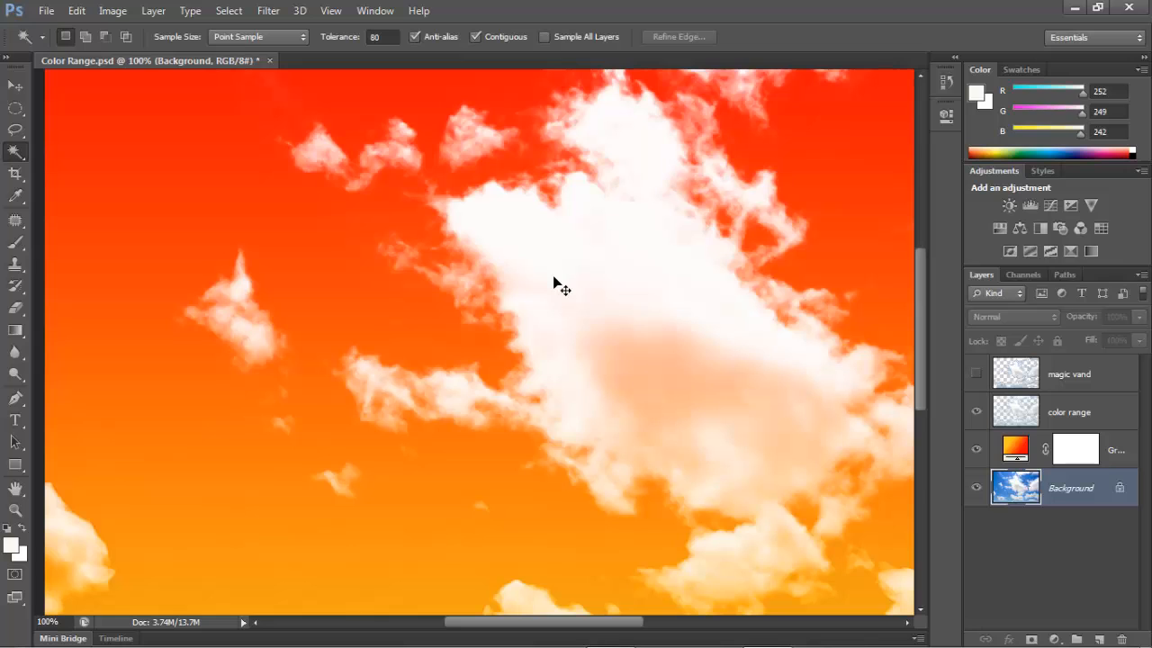
scroll(554, 278, "down", 3, "alt")
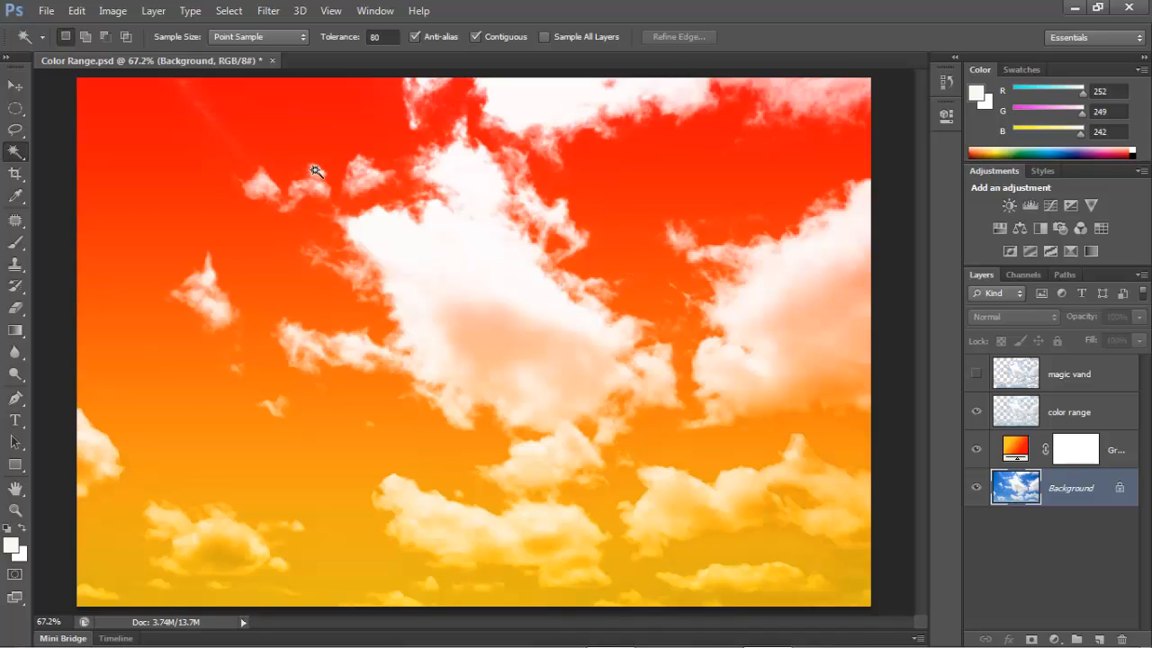
- Duplicate the image as Color Range copy and delete all layers above Background in the copy
left_click(113, 10)
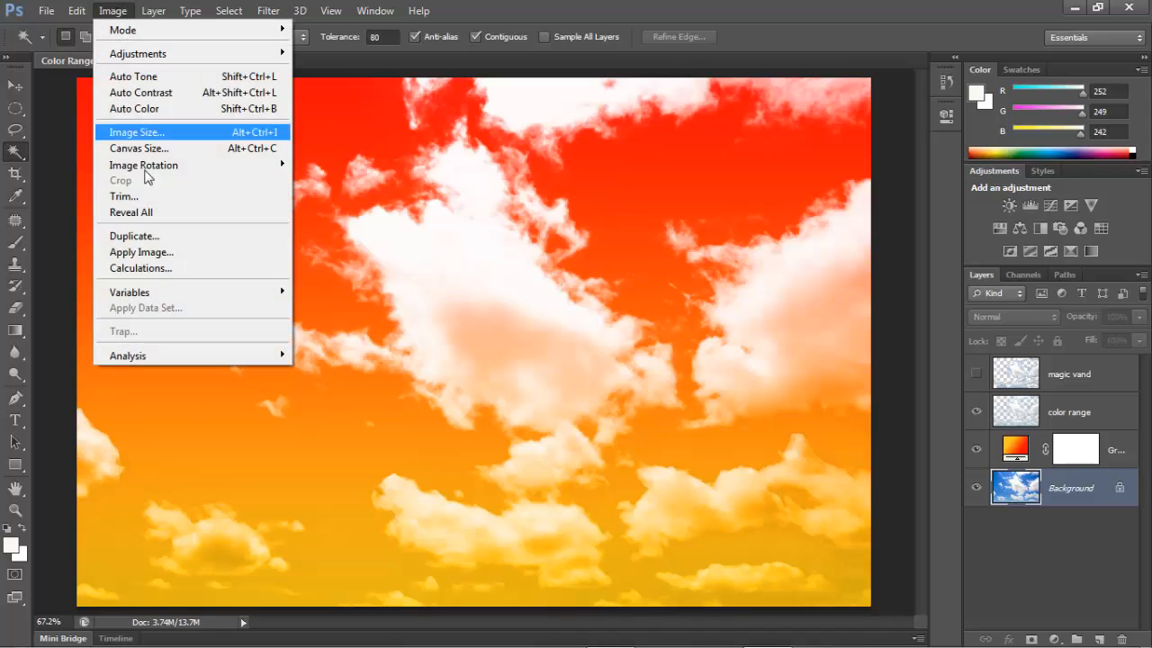
left_click(150, 236)
left_click(713, 213)
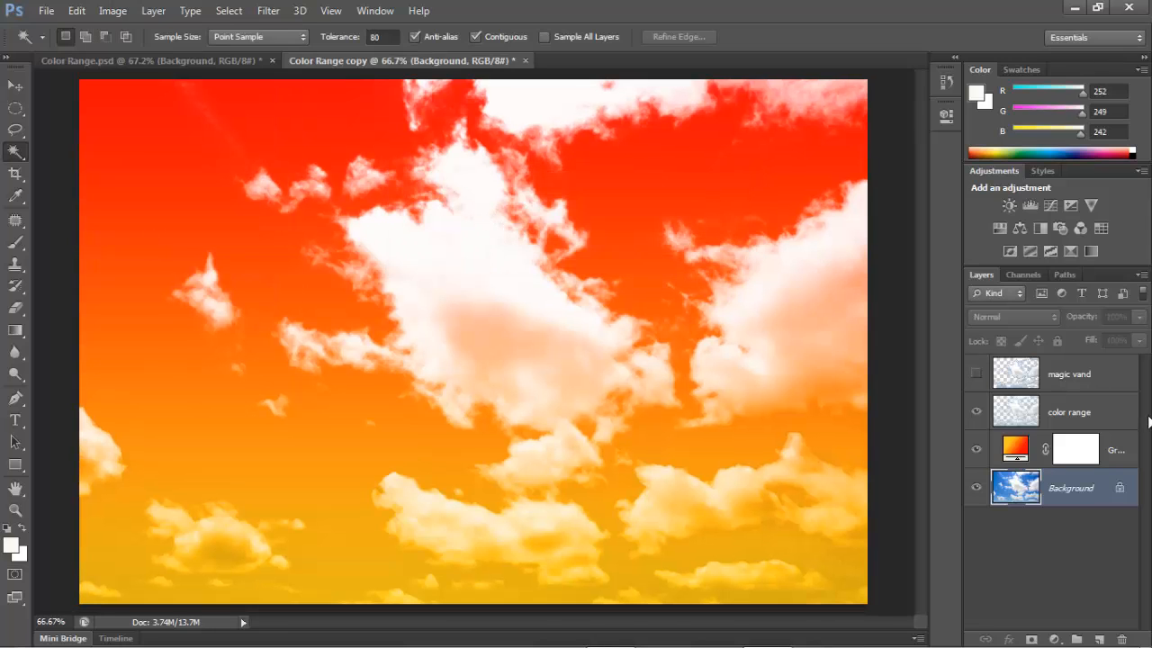
left_click(1102, 381)
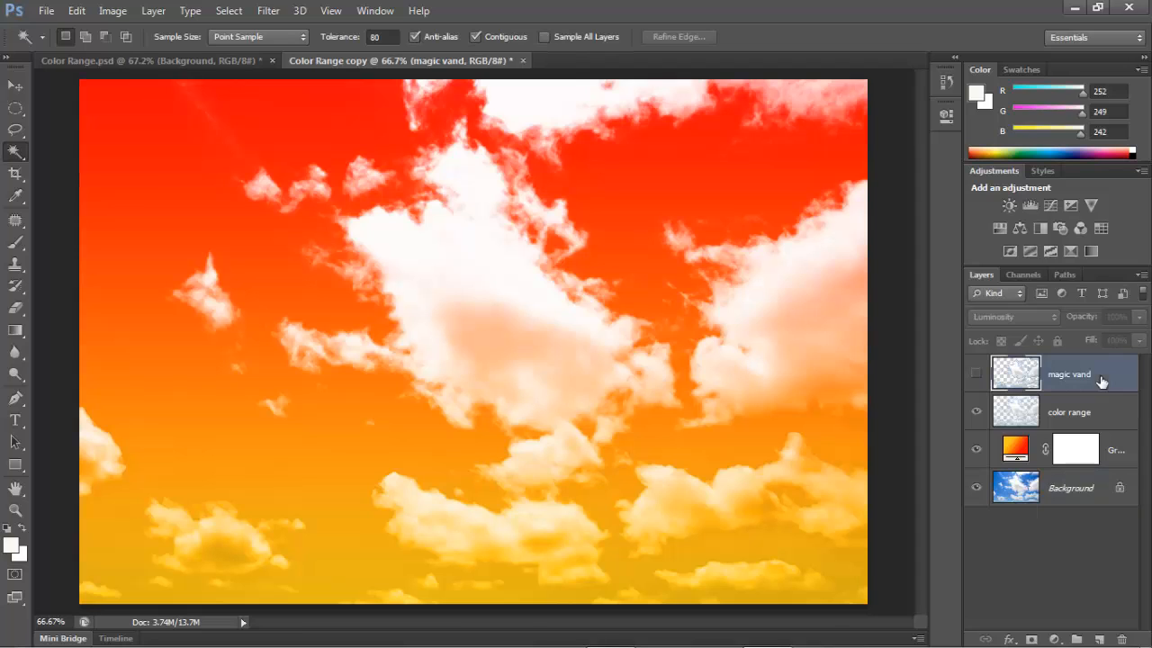
left_click(1131, 456, "shift")
left_click_drag(1125, 457, 1121, 636)
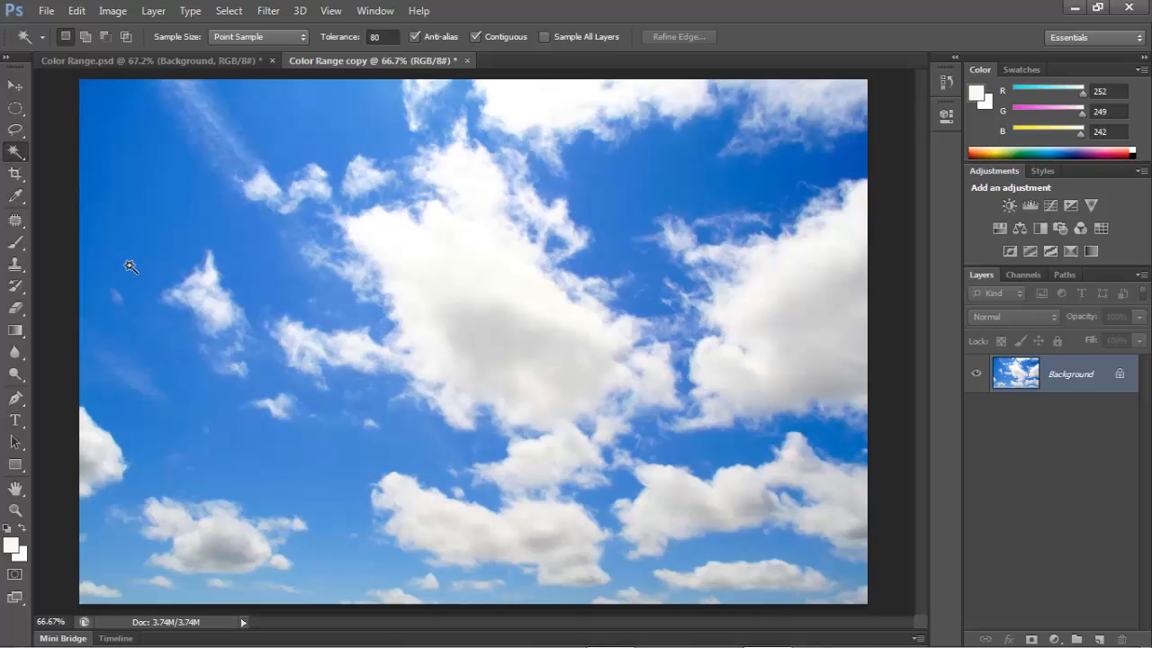
- Select the large central cloud with the clouds joined to it, the upper cloud and the large right-hand cloud using the Magic Wand
left_click(487, 275)
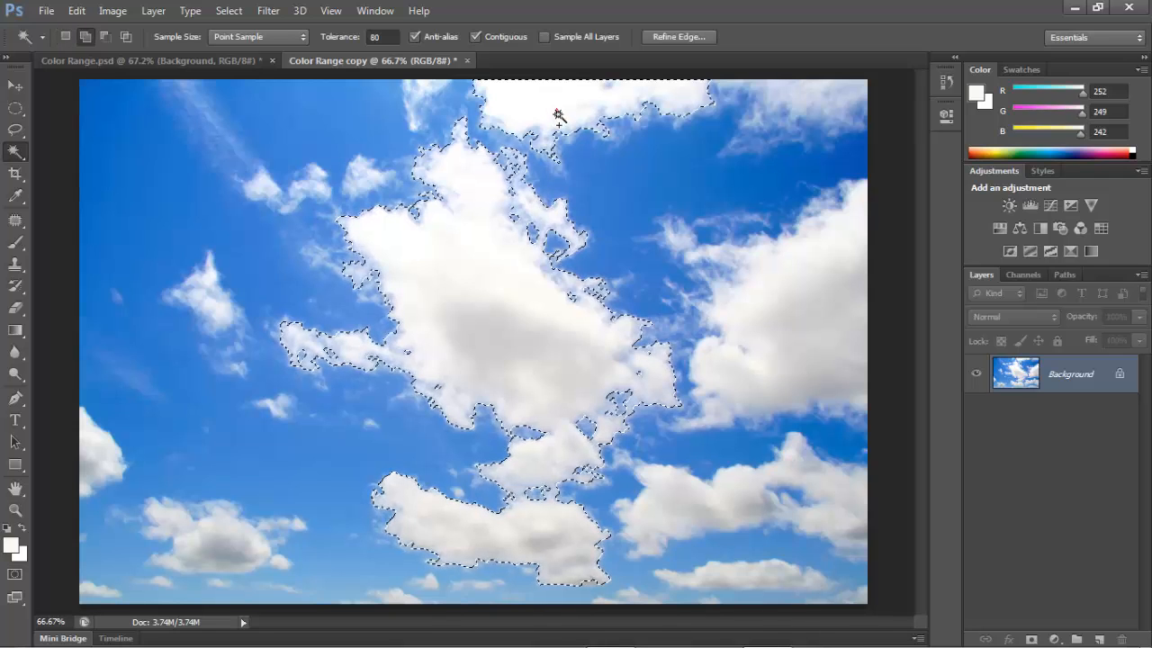
left_click(829, 288)
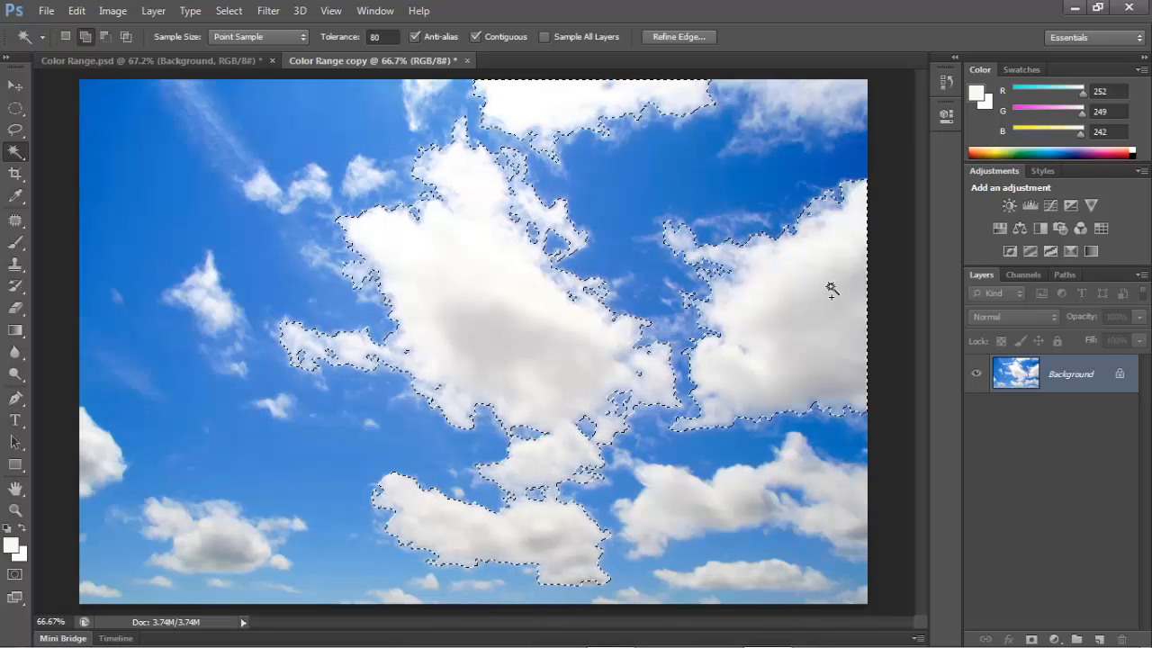
- Try to extend the cloud selection with the Similar command, and undo it
left_click(231, 12)
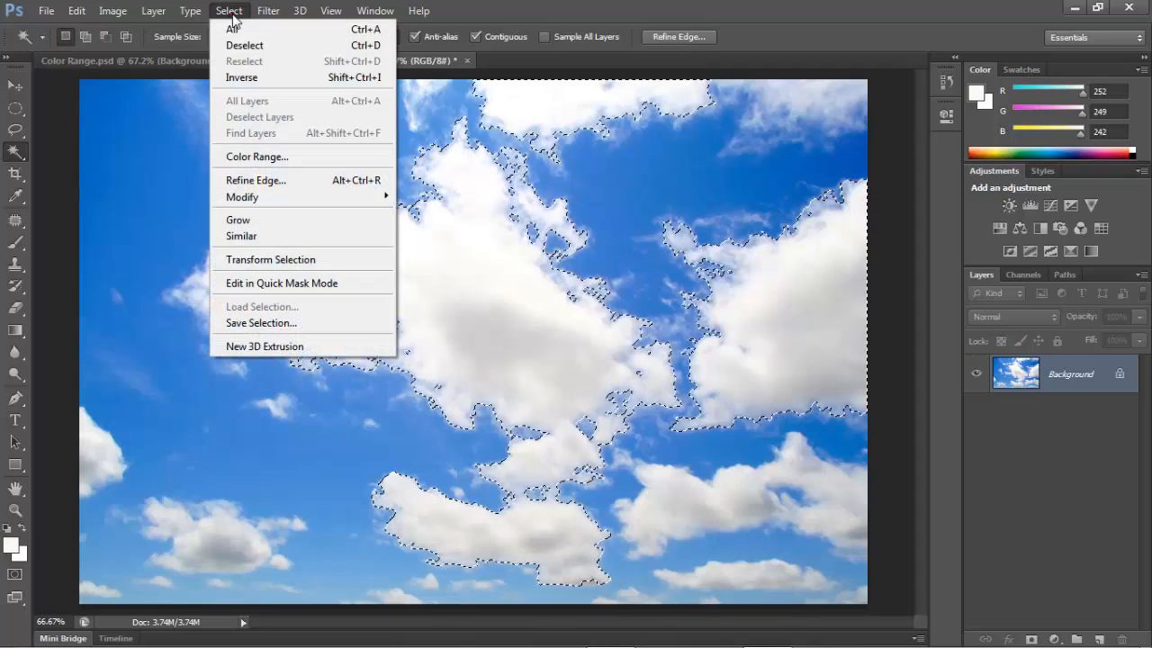
left_click(241, 236)
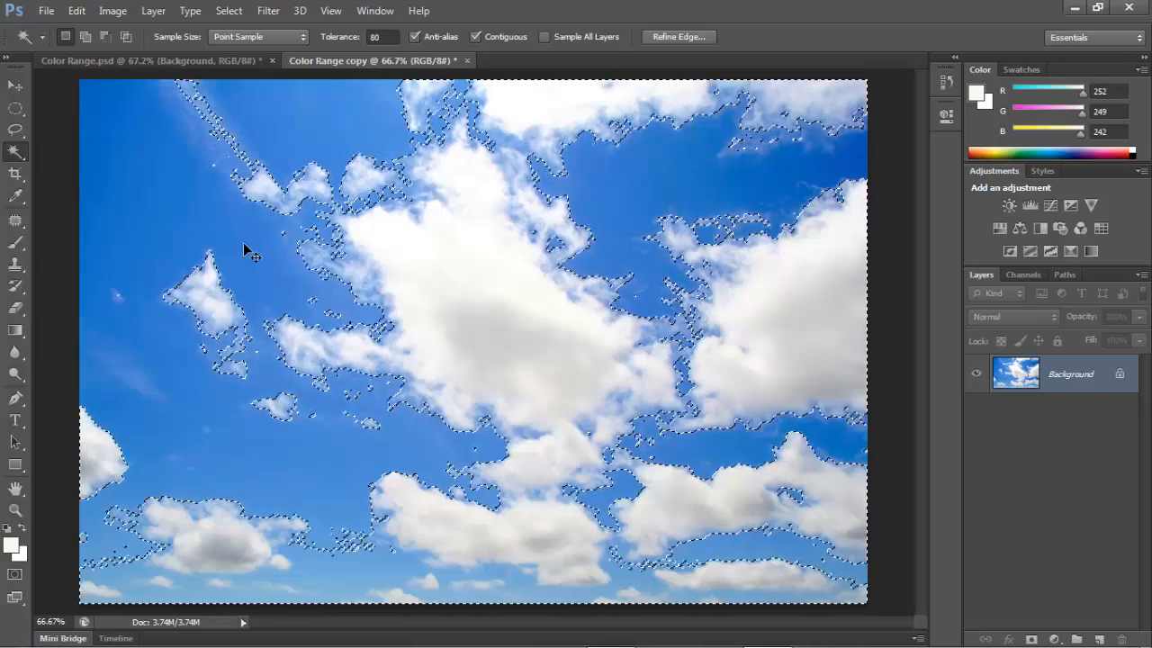
key("ctrl+z")
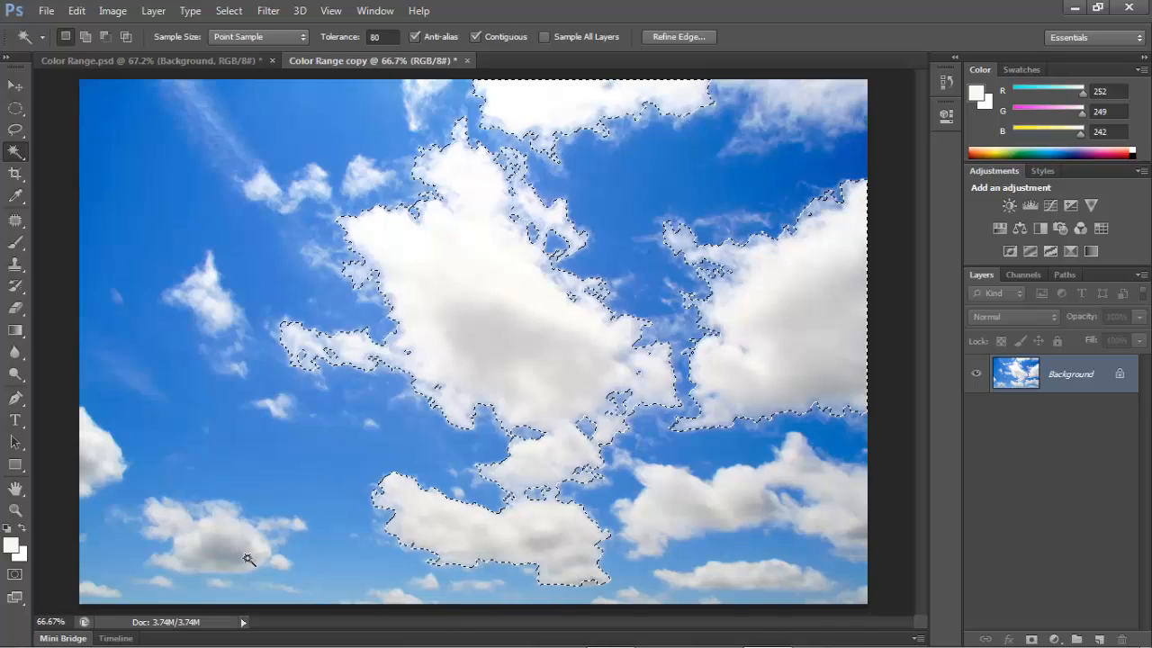
- Add more of the remaining clouds to the selection and copy it to a new layer named "magi vand"
key("shift")
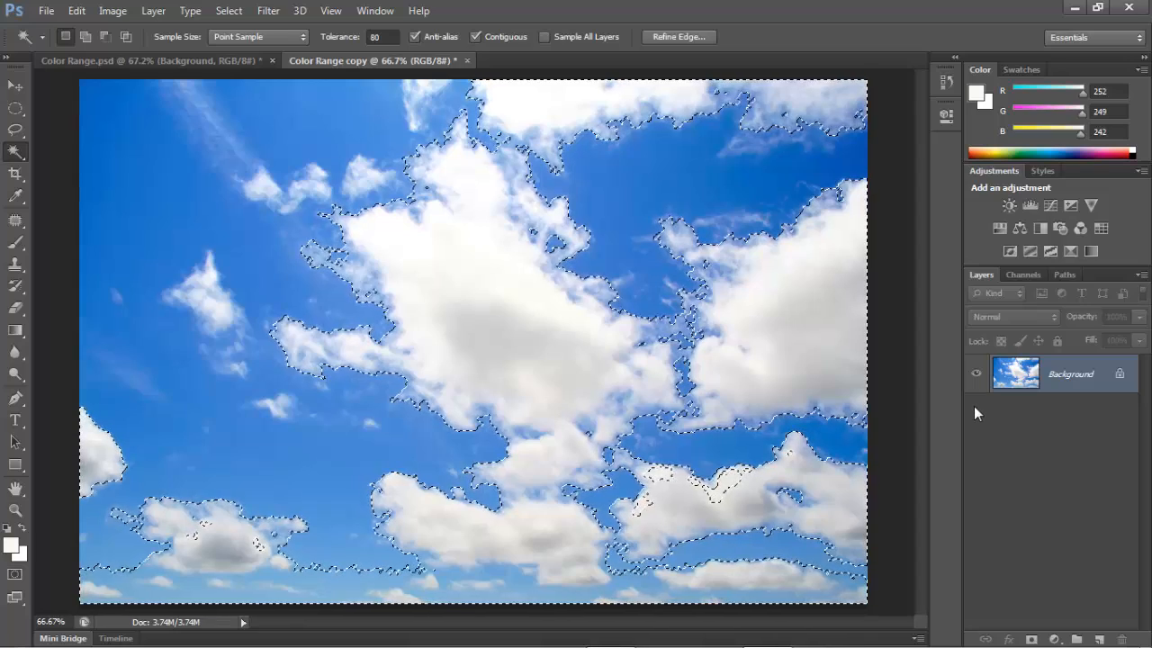
key("ctrl+j")
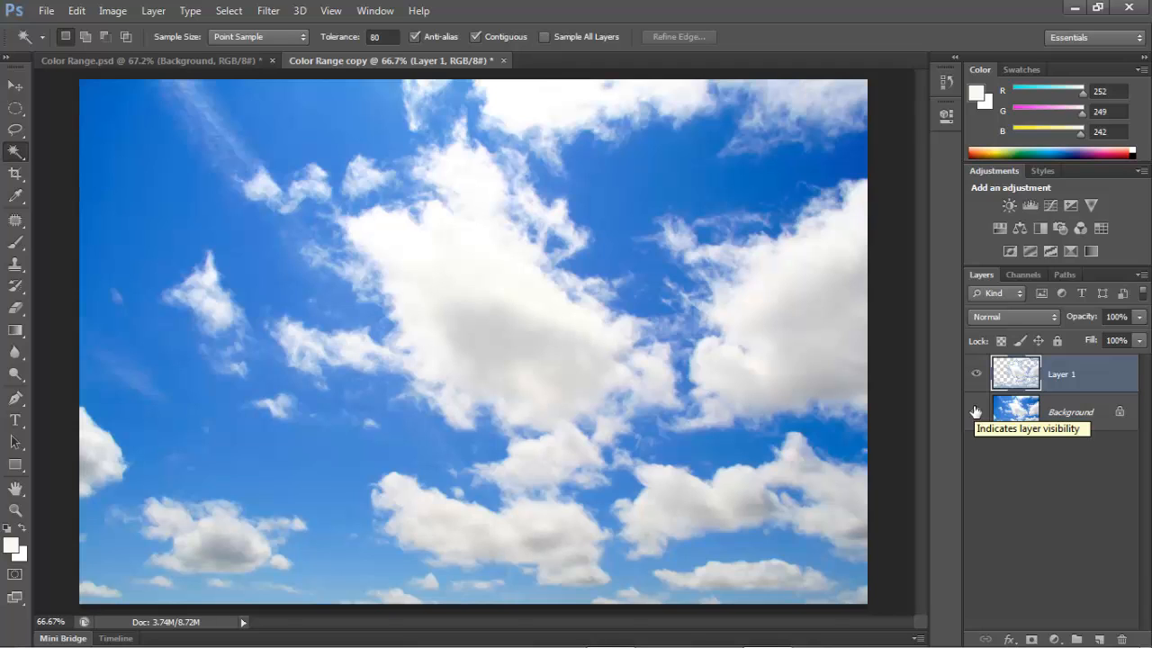
double_click(1062, 376)
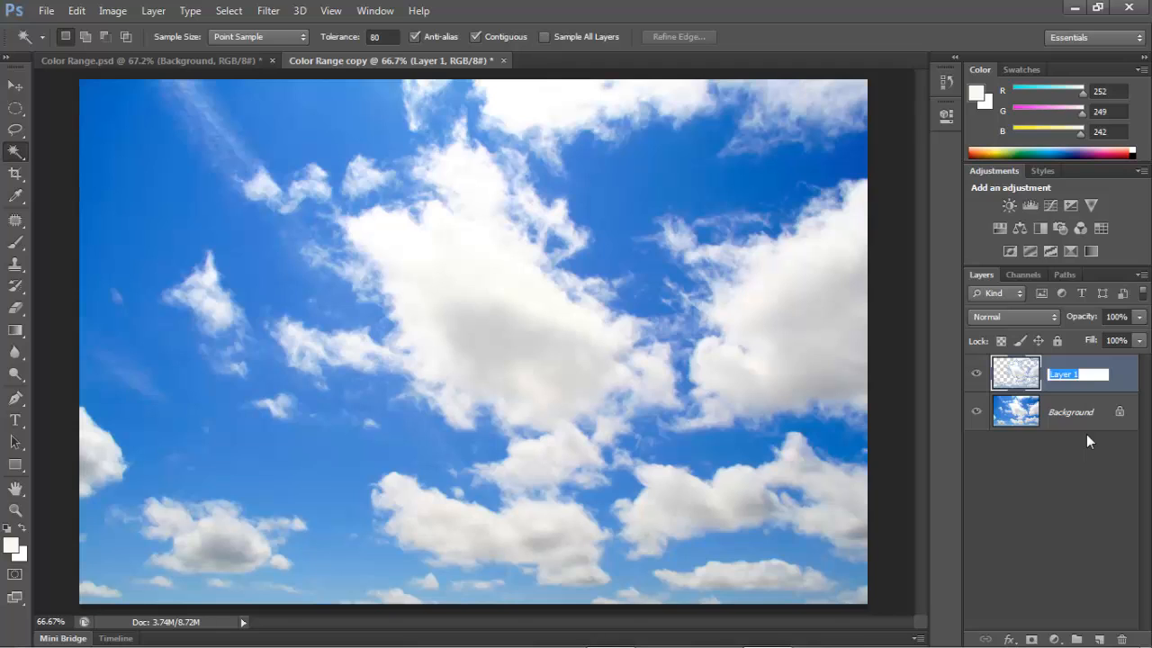
type("magi vand")
key("Return")
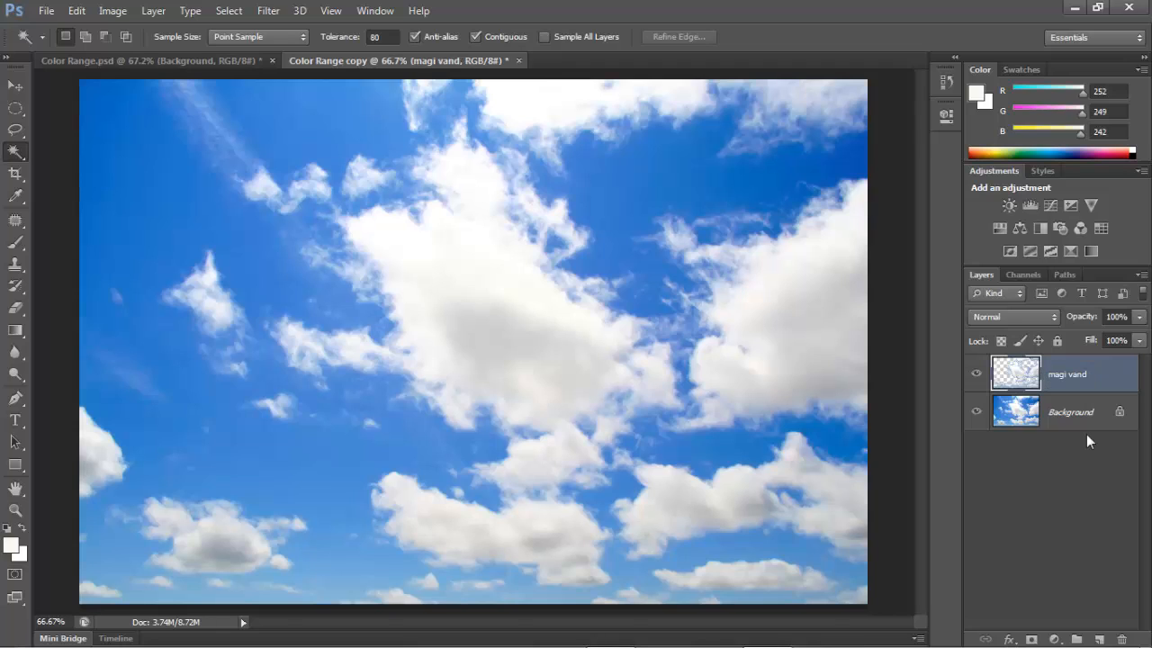
- Add a new layer directly above Background and fill it with orange (RGB 246, 187, 7)
left_click(1074, 407)
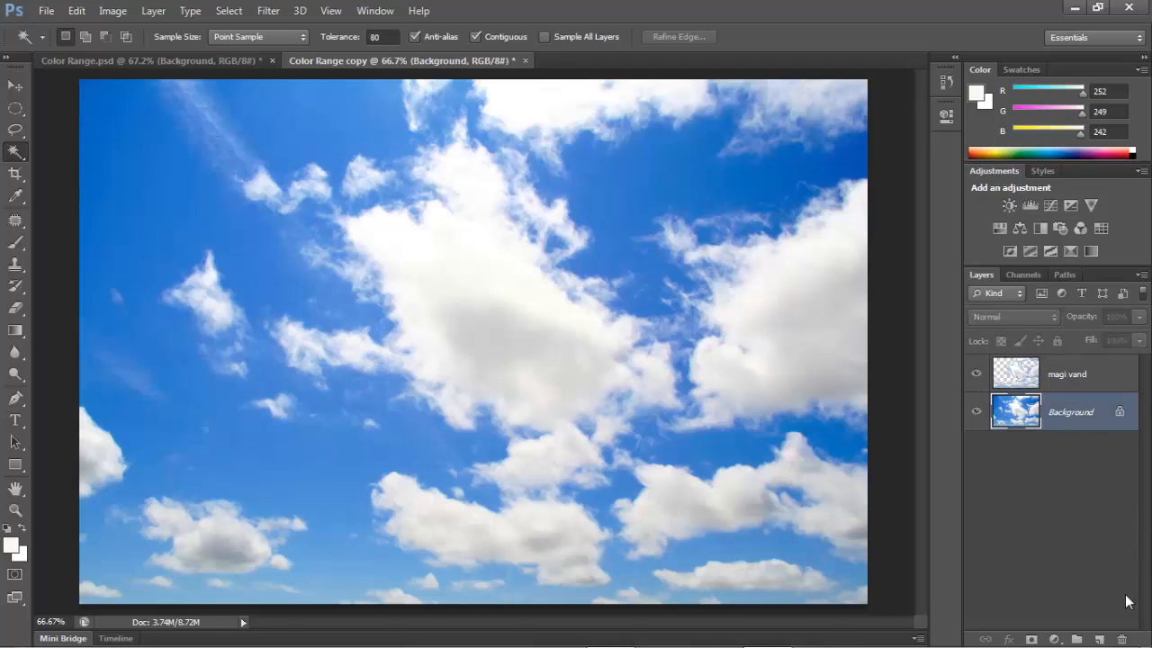
left_click(1100, 638)
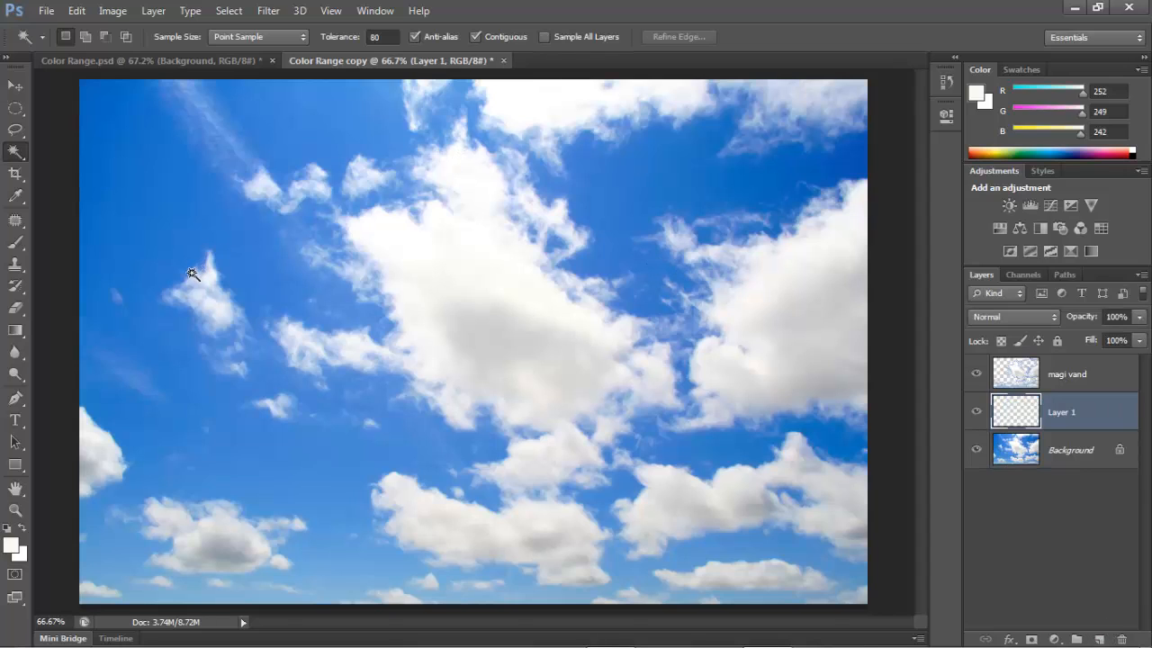
key("i")
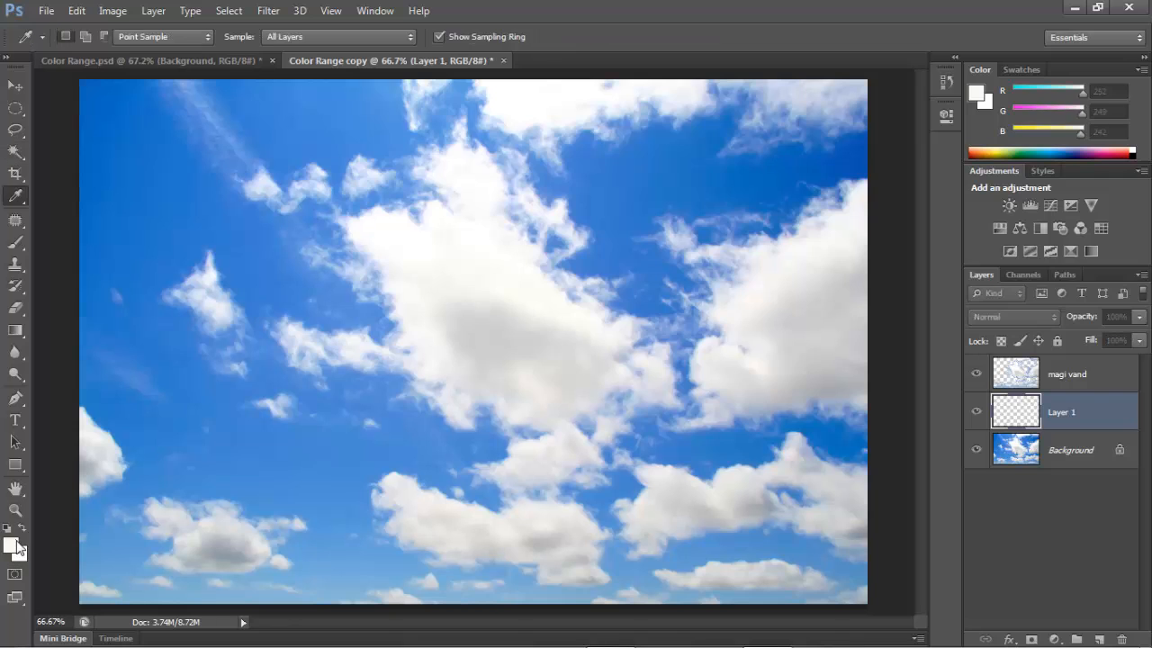
left_click(11, 544)
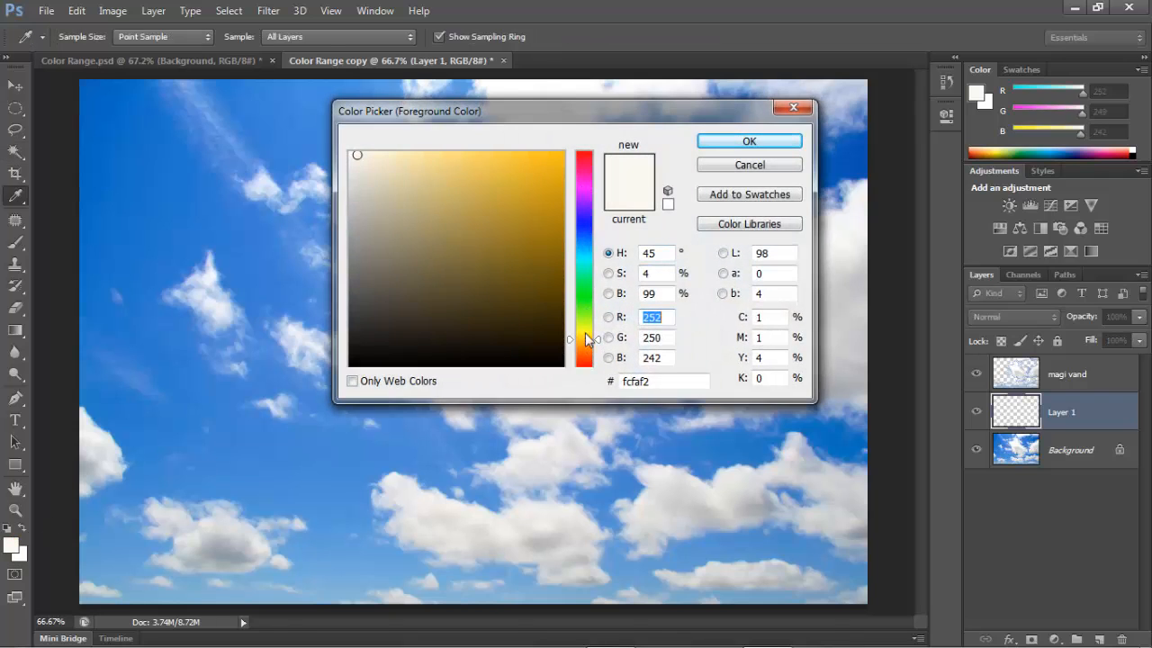
left_click(557, 159)
left_click(762, 141)
key("w")
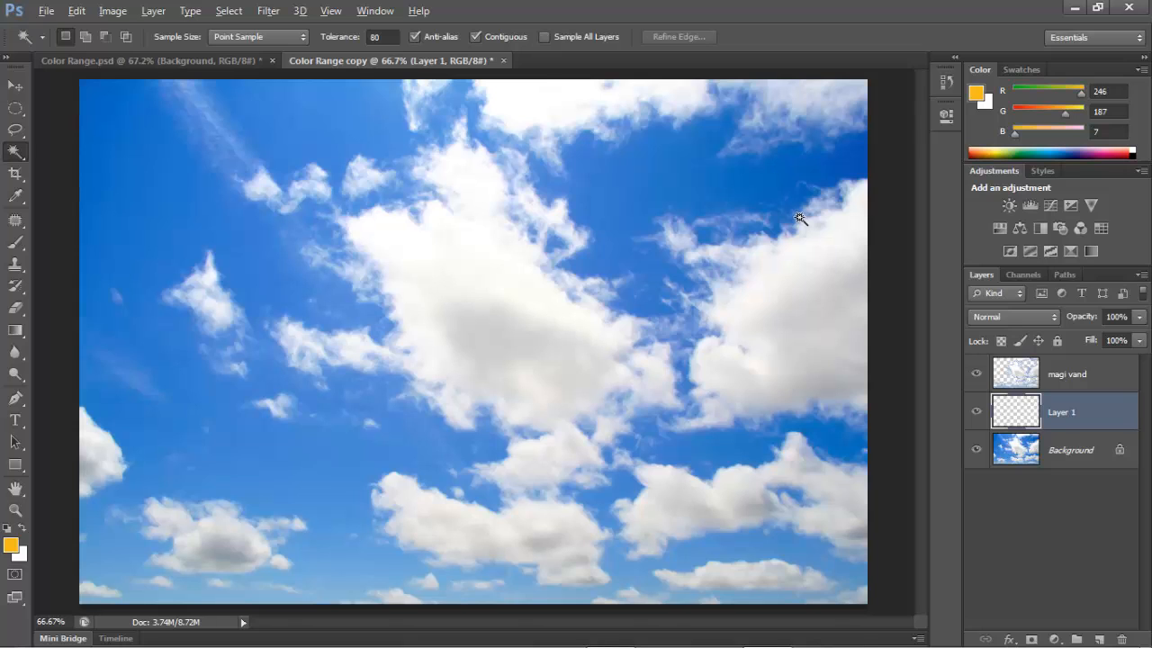
key("alt+BackSpace")
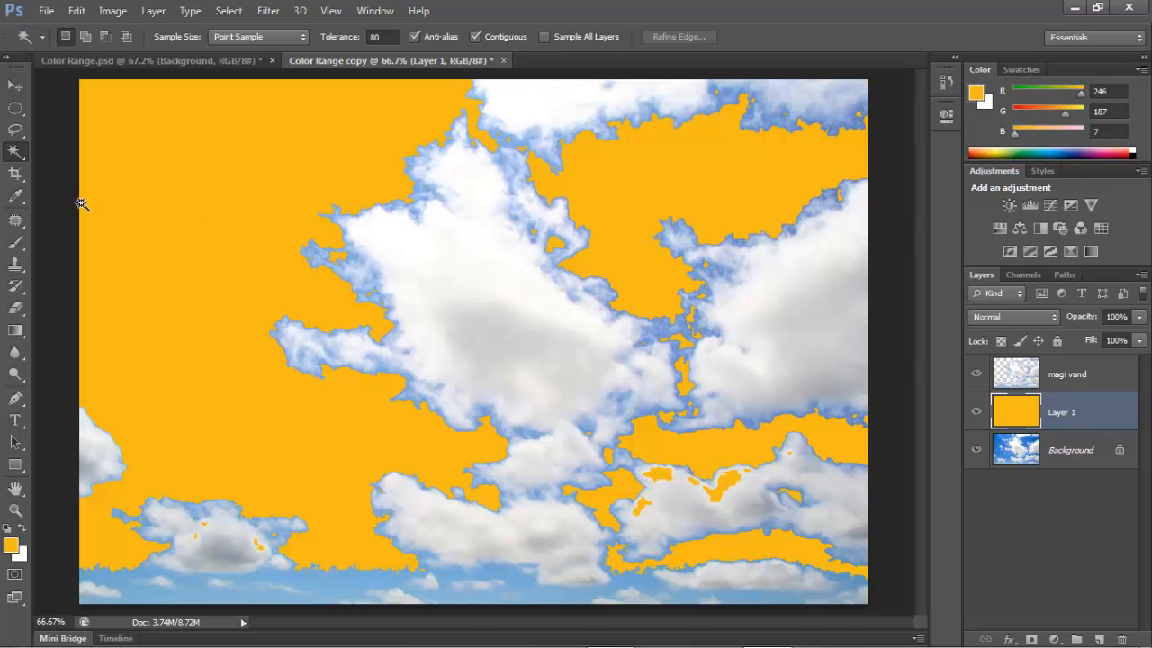
- Apply a linear gradient from red (RGB 246, 24, 7) to transparent over the orange layer, from the image's upper edge down past its middle
key("g")
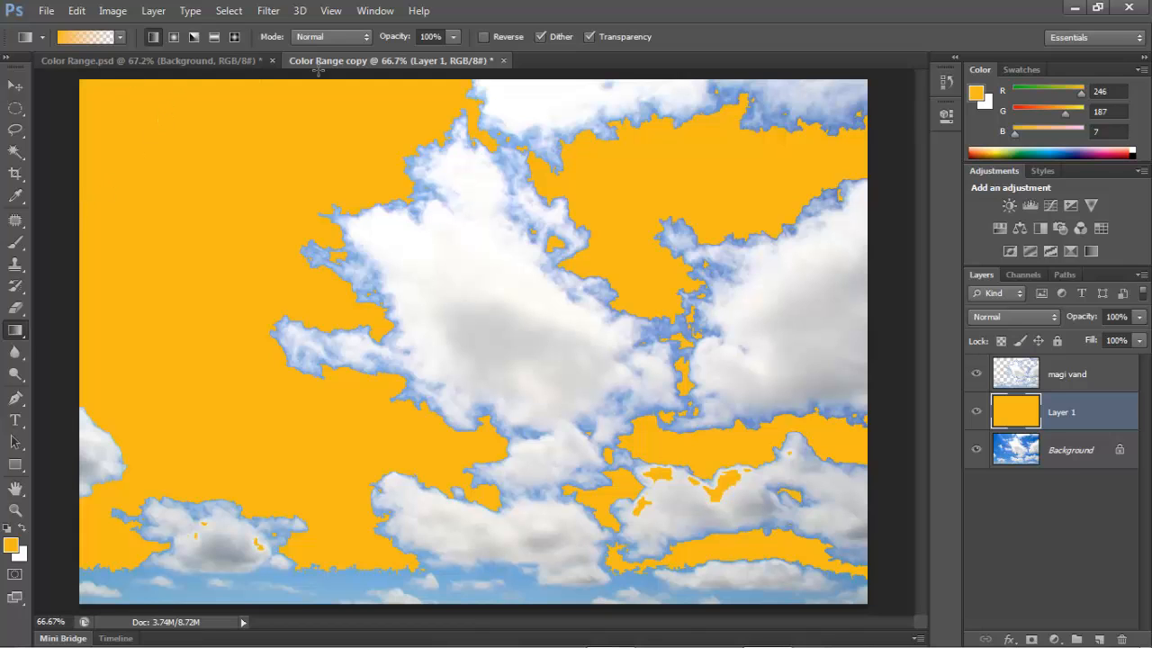
left_click(18, 542)
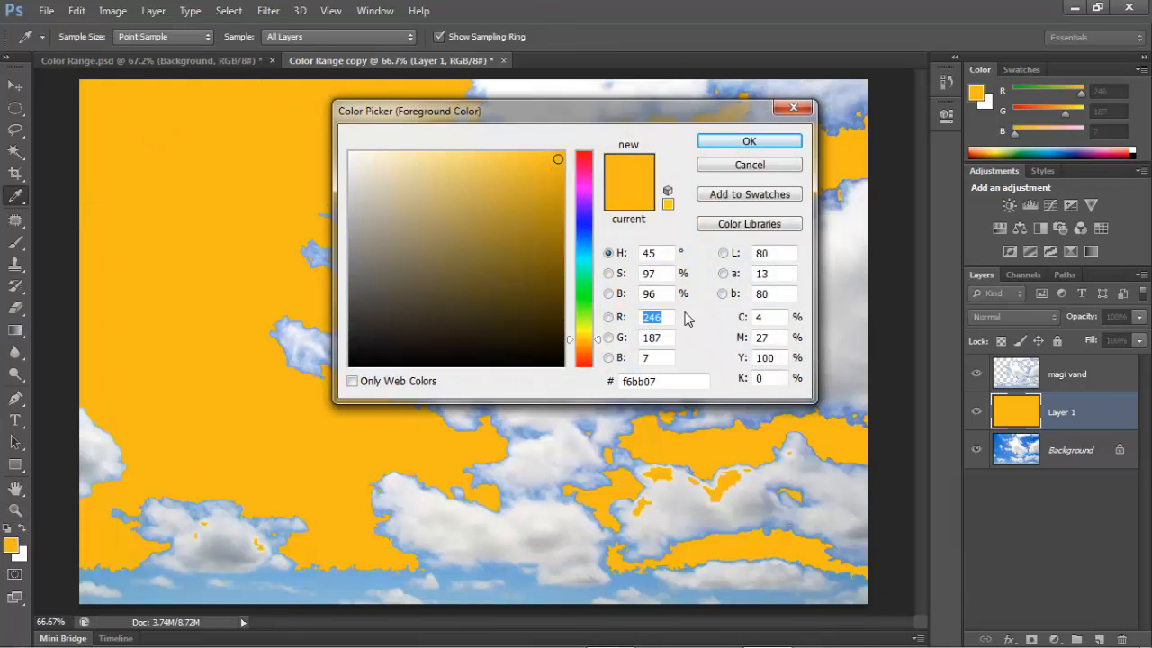
left_click_drag(589, 357, 577, 369)
left_click(754, 145)
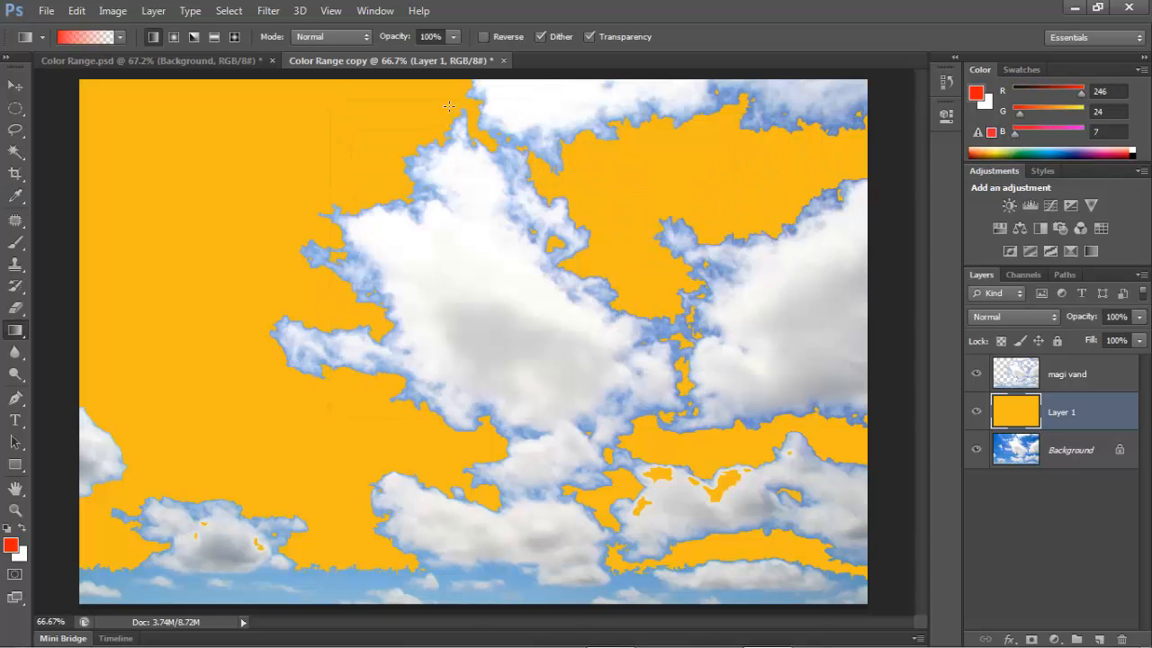
left_click_drag(453, 89, 452, 441)
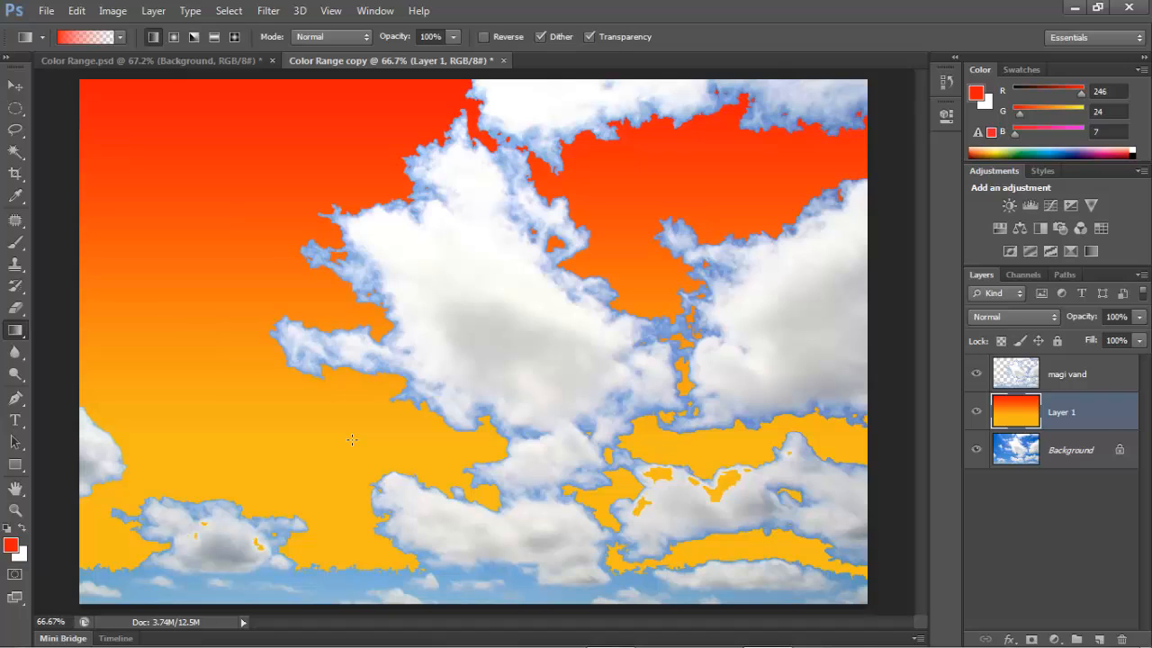
- Set the blend mode of the magi vand layer to Luminosity
left_click(1089, 376)
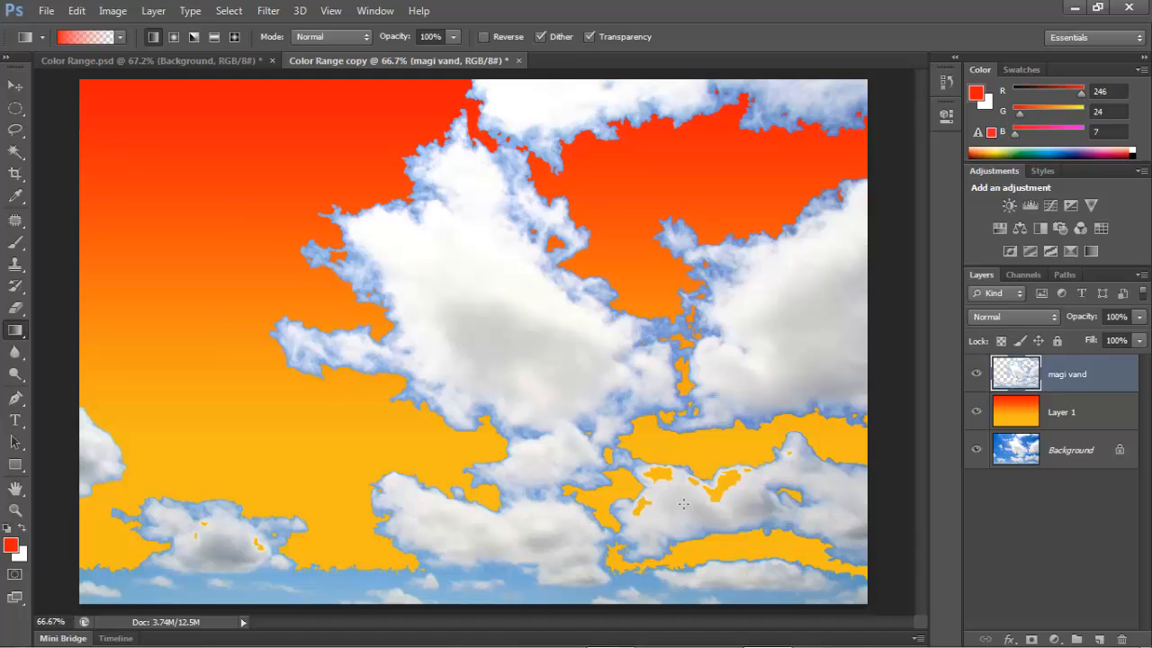
left_click(1017, 316)
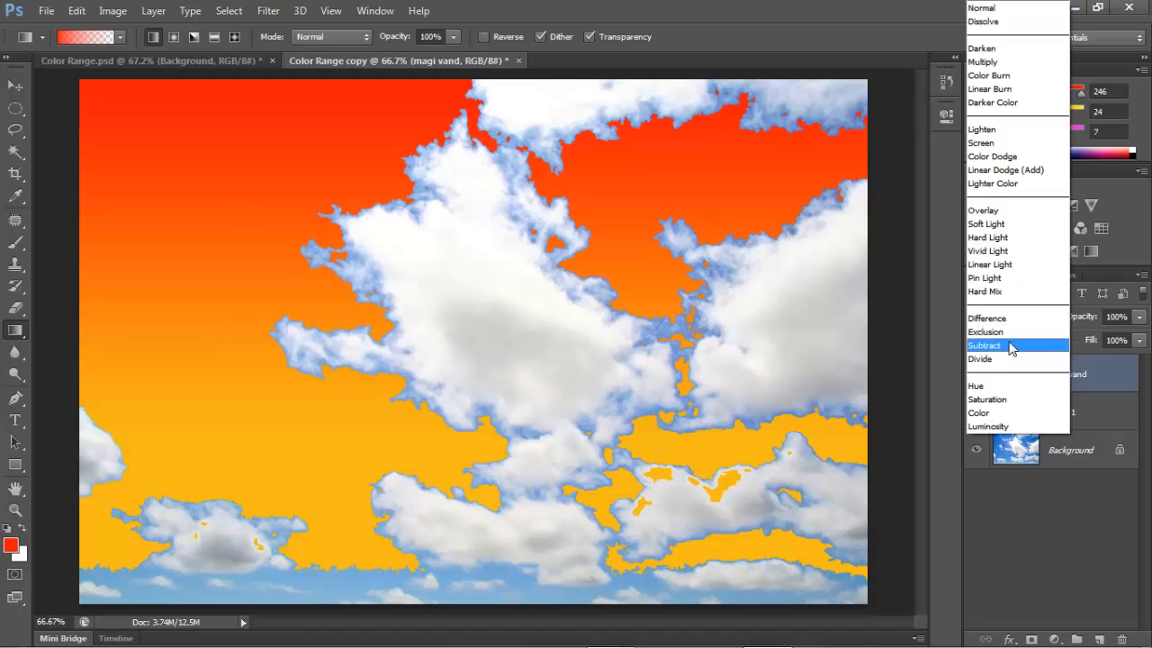
left_click(998, 426)
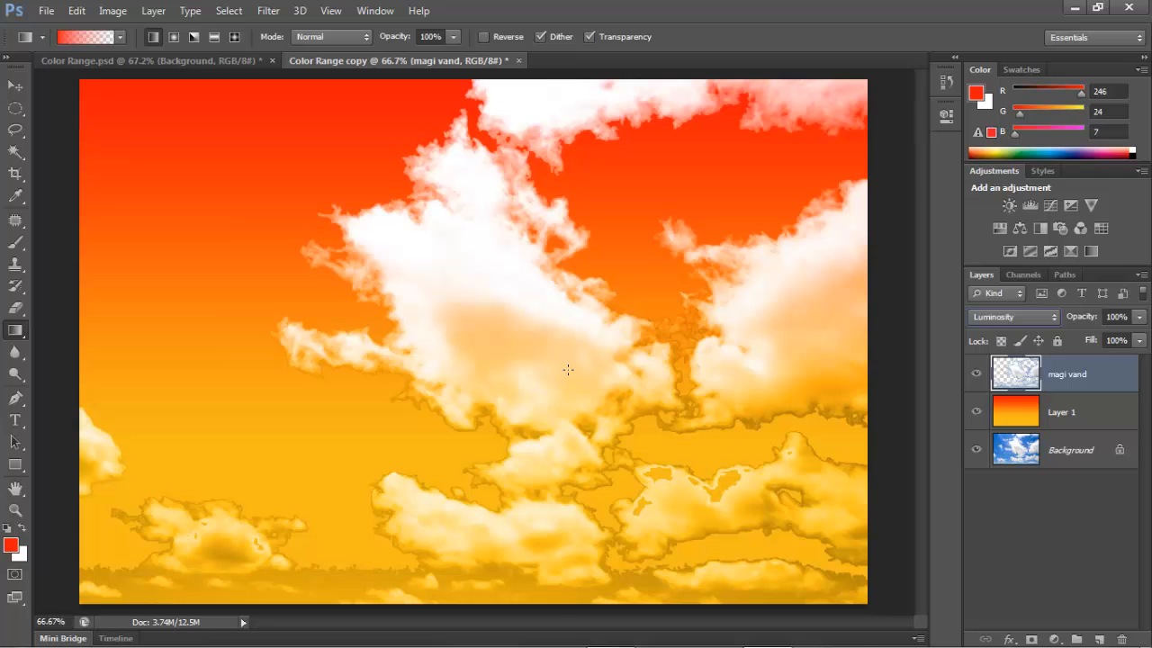
key("ctrl+plus")
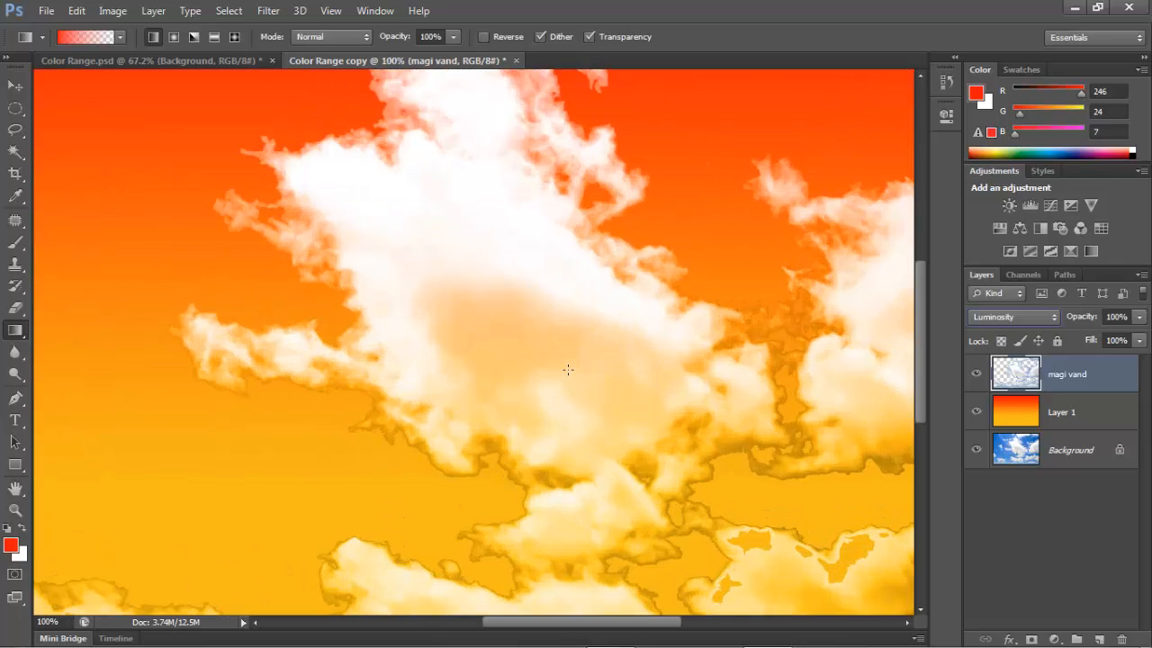
left_click_drag(630, 401, 422, 144)
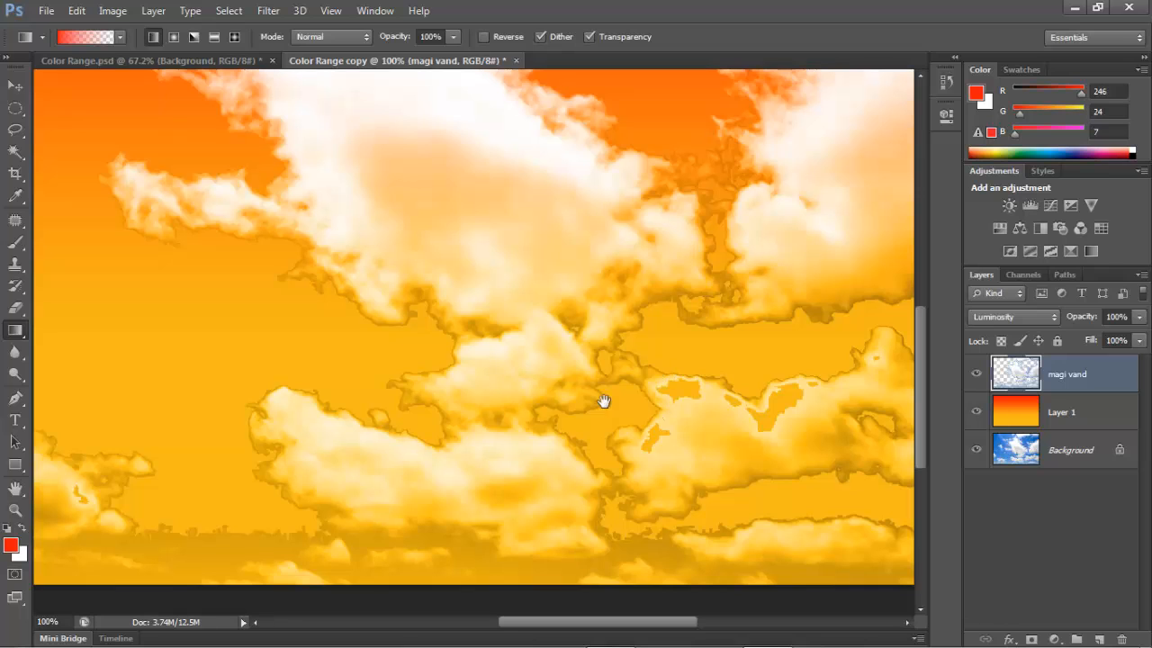
left_click_drag(468, 396, 684, 404)
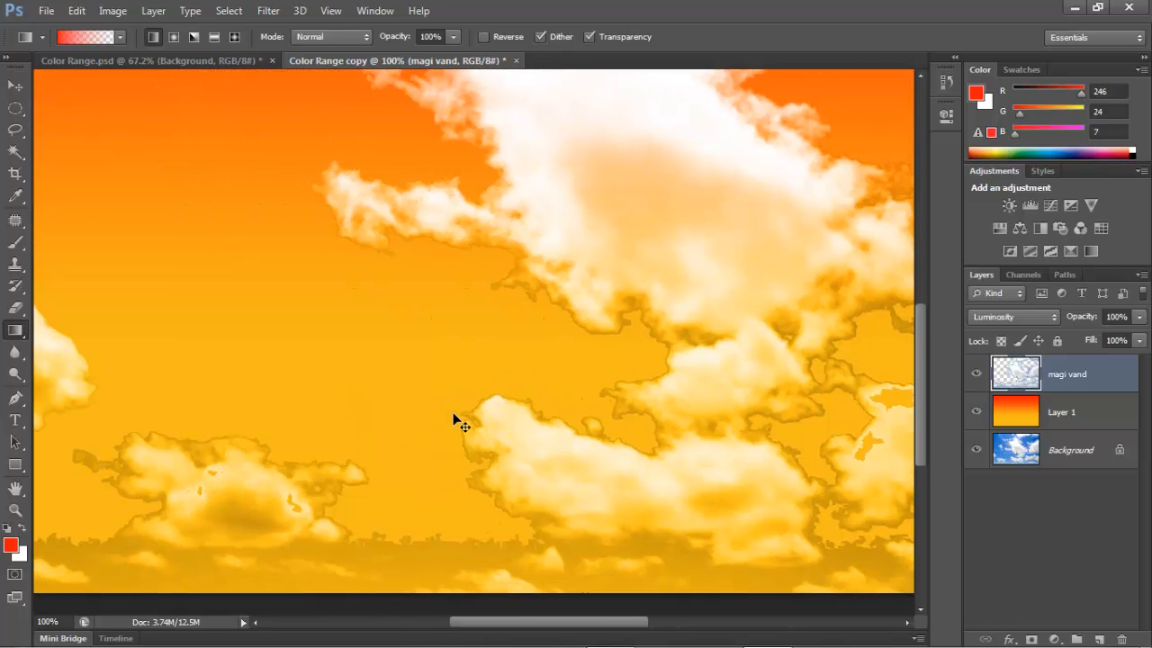
key("ctrl+0")
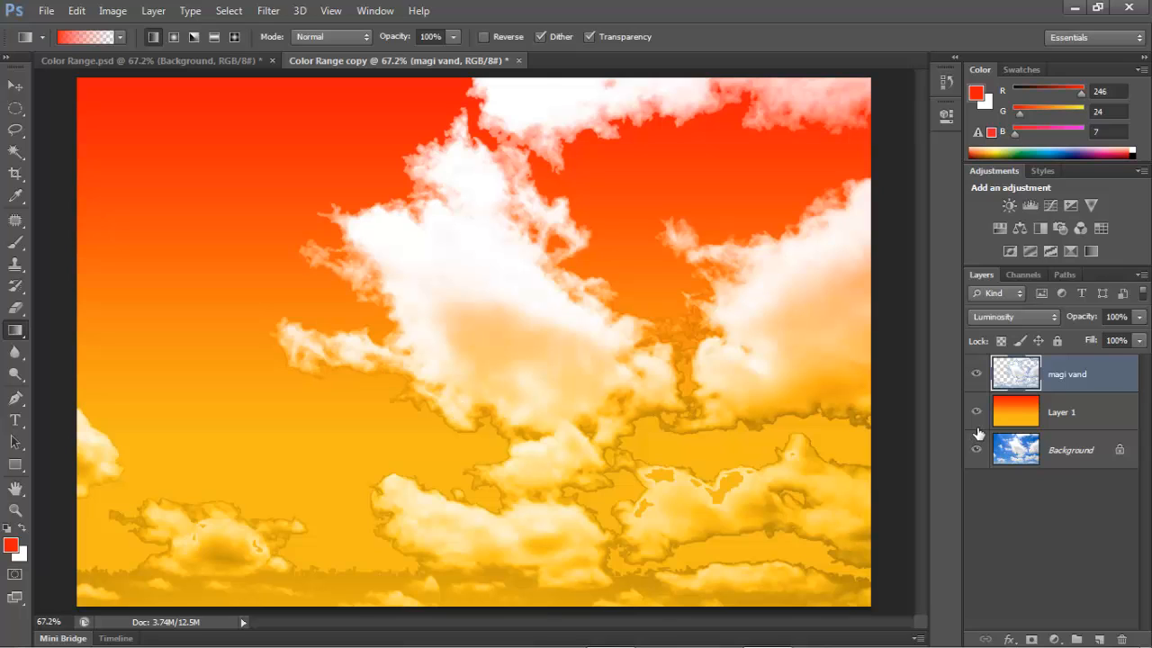
- Hide the magi vand layer and the gradient layer, and make Background the active layer
left_click(976, 375)
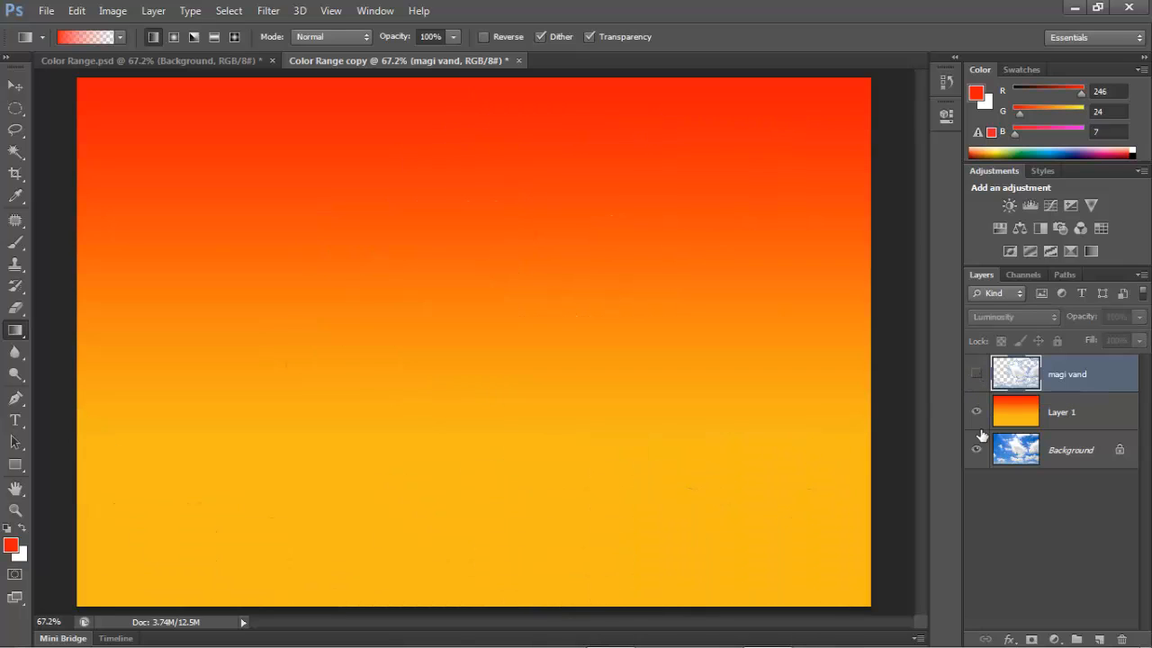
left_click(974, 415)
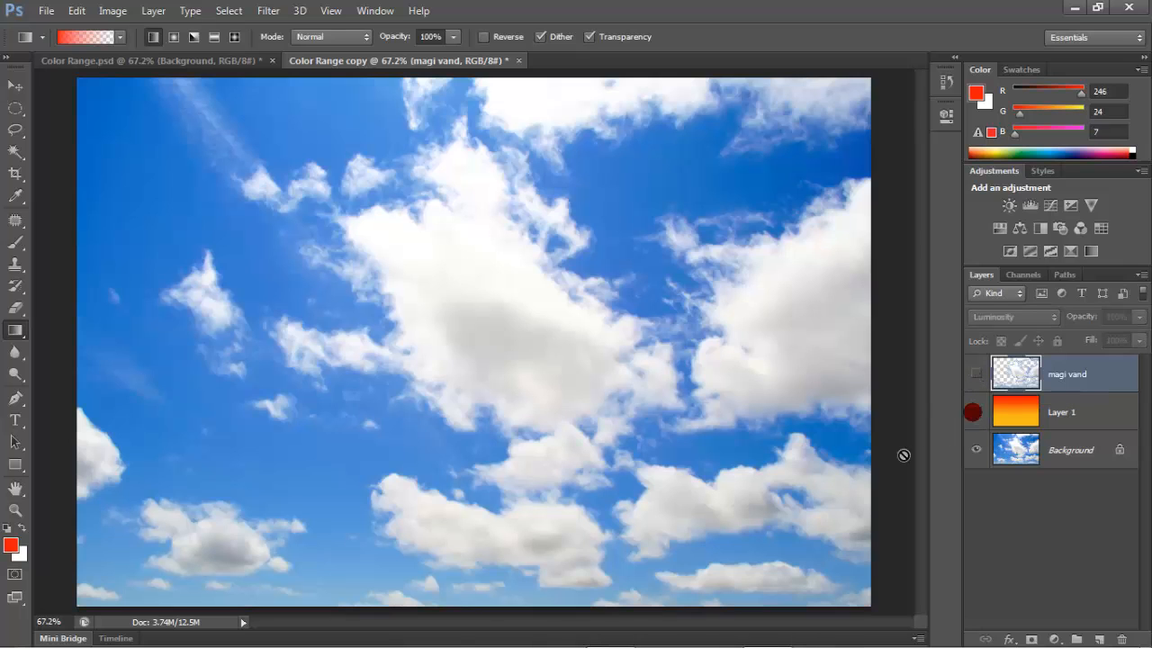
left_click(1061, 451)
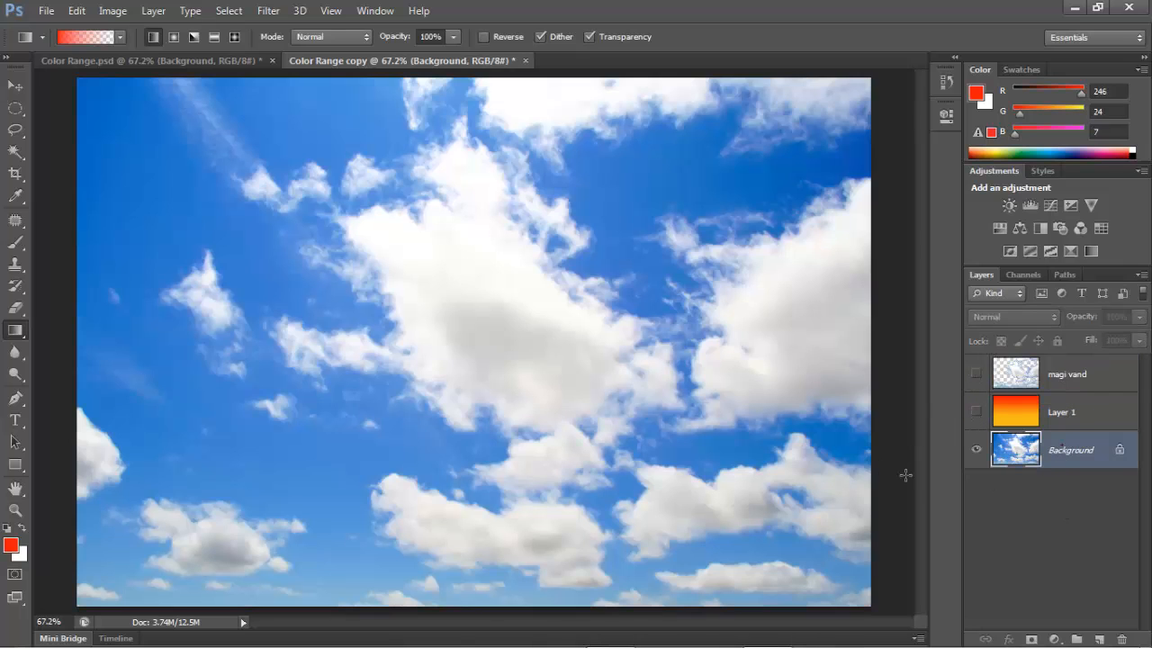
- Start a Color Range selection on the Background layer, sampling the bright white of the large central cloud
left_click(223, 11)
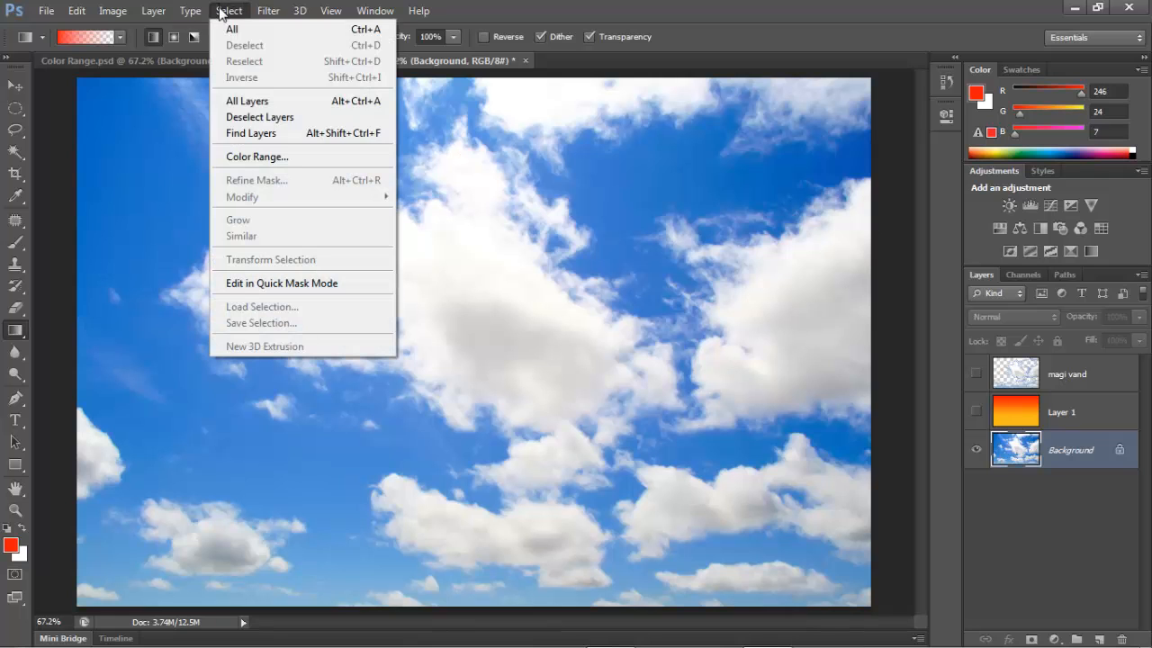
left_click(256, 157)
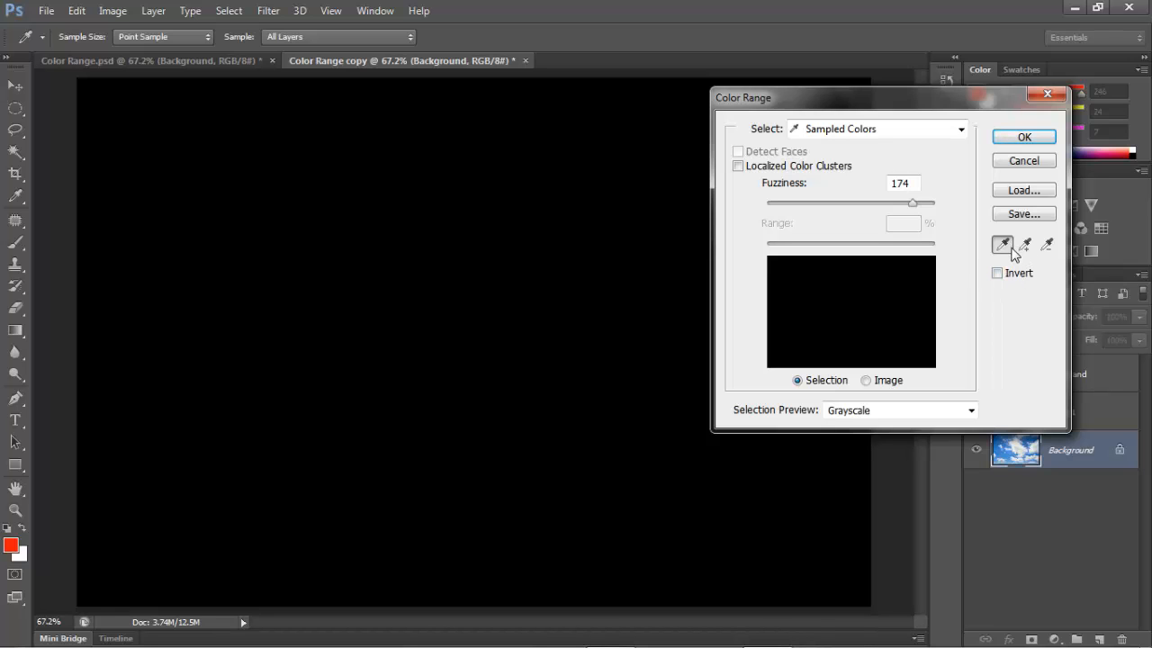
left_click(482, 264)
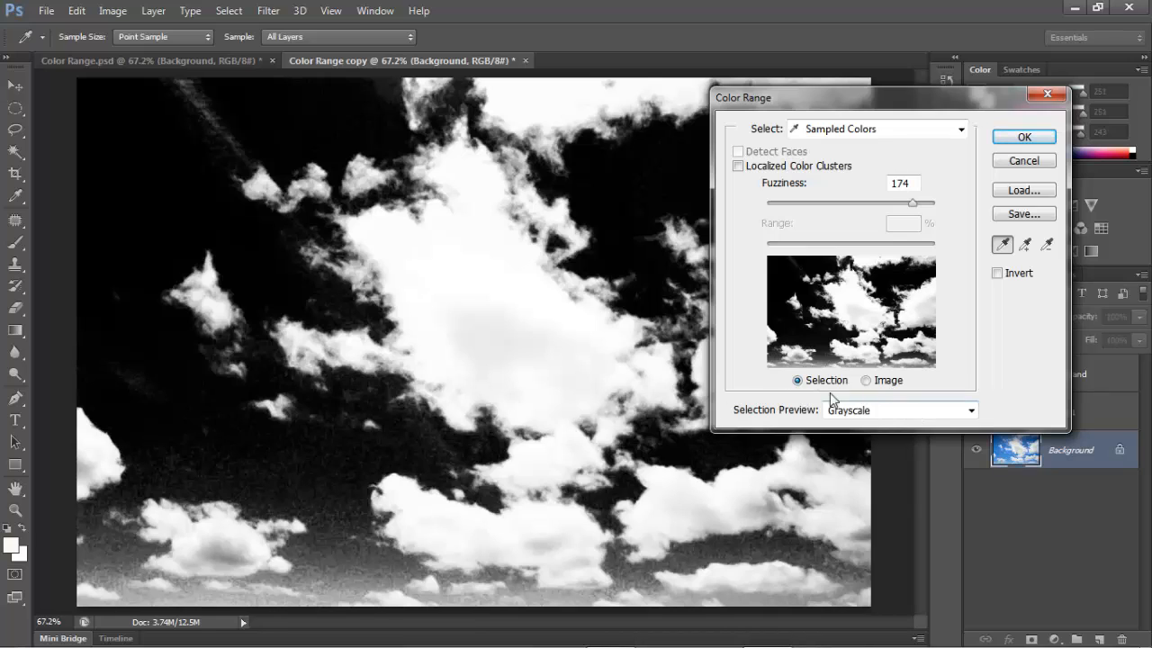
- Check the Color Range thumbnail as Image and the Black Matte selection preview, and return to the Selection thumbnail and Grayscale preview
left_click(866, 381)
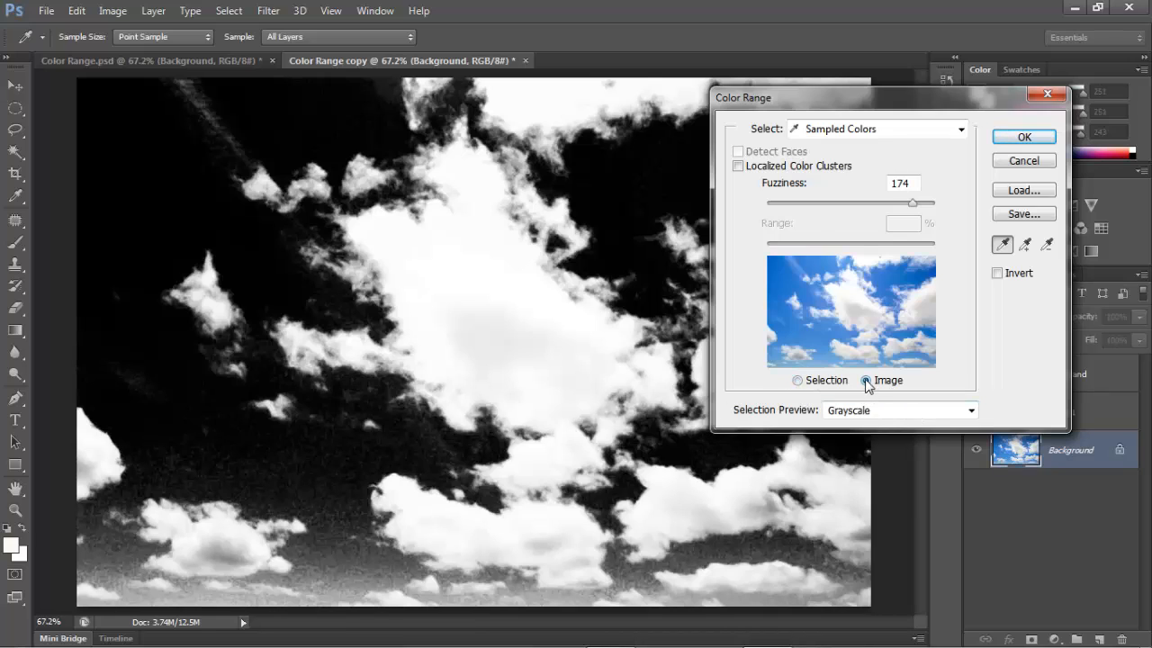
left_click(798, 381)
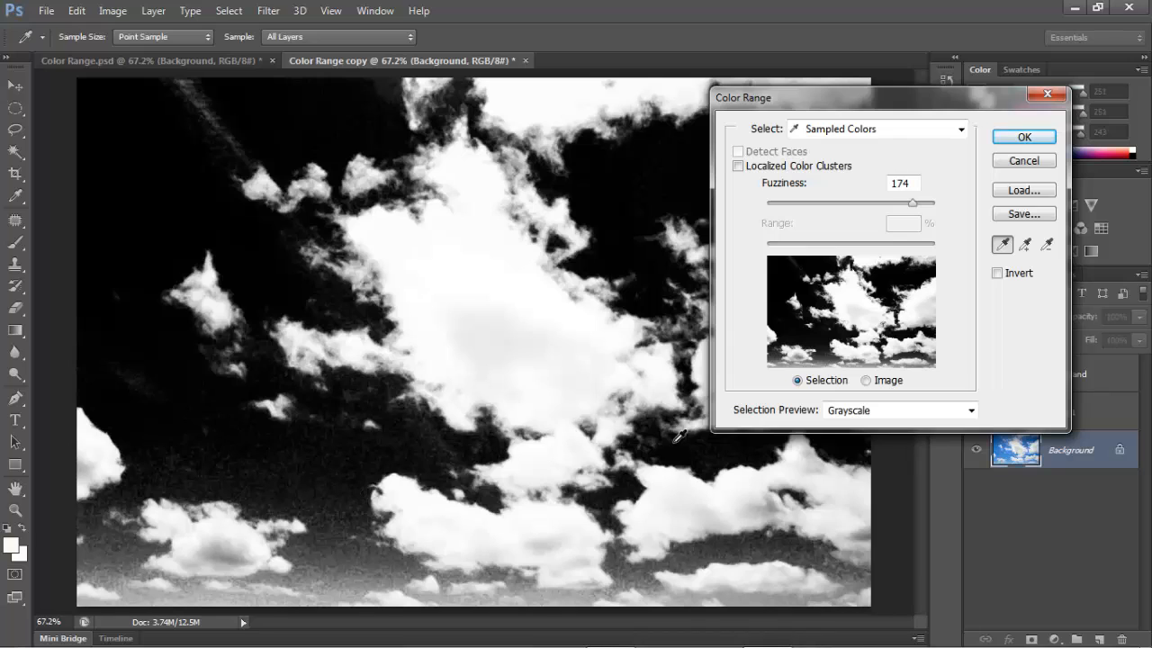
left_click(972, 411)
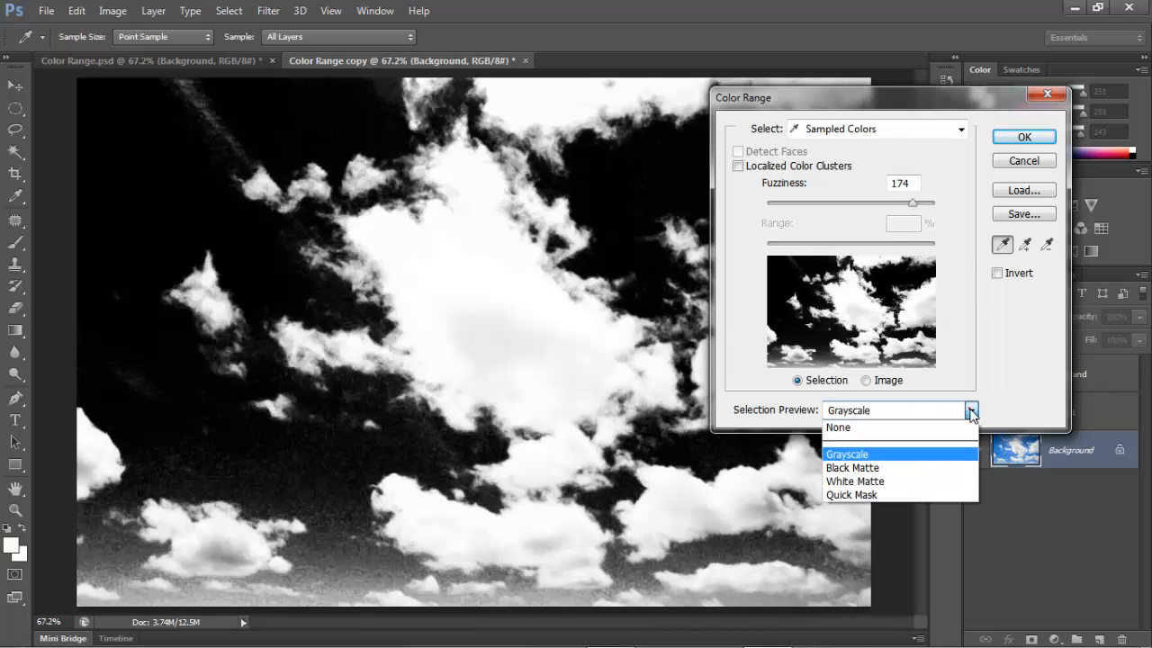
left_click(889, 460)
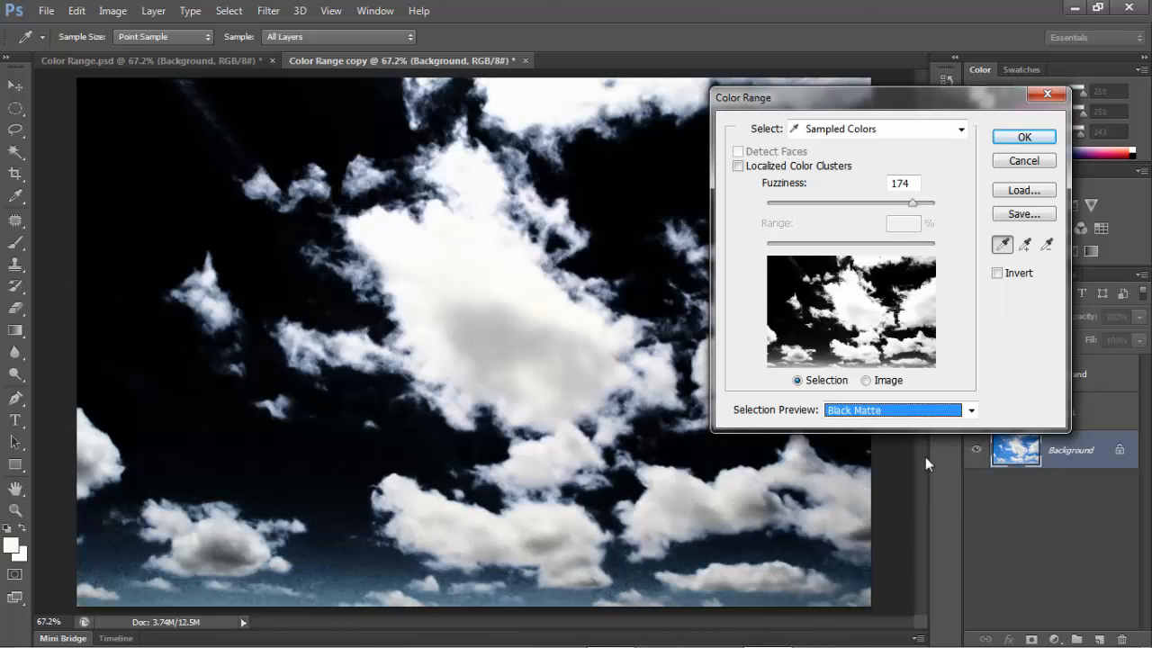
left_click(972, 411)
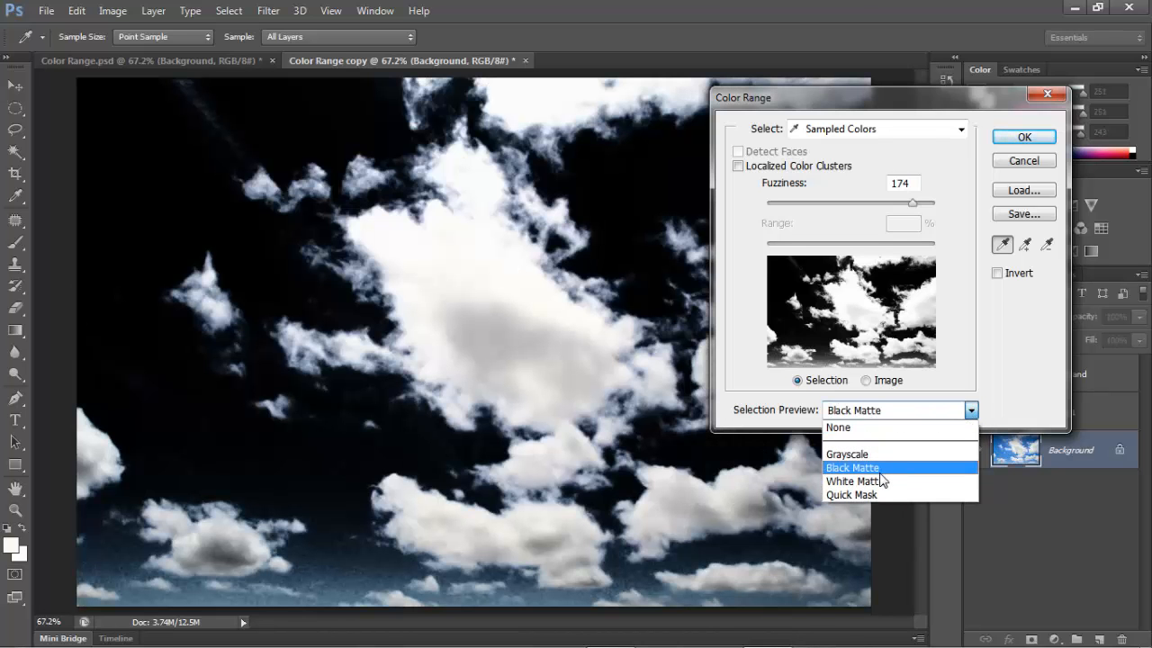
left_click(859, 456)
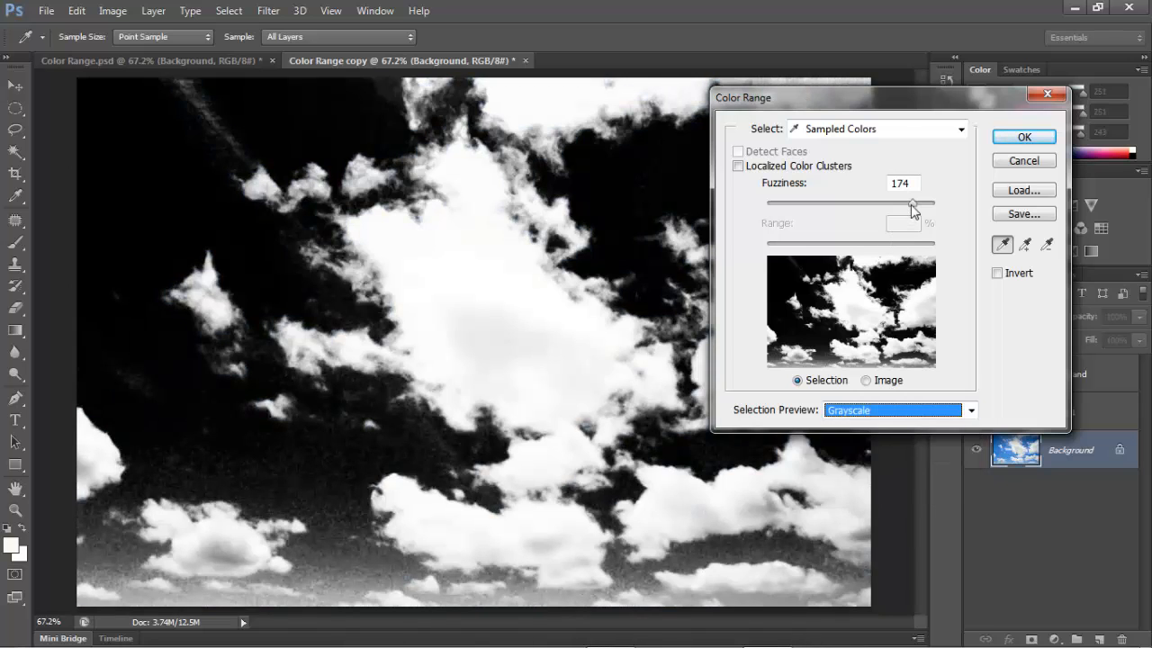
- Apply the Color Range selection with Fuzziness 145 and copy the selected clouds to a new layer
left_click_drag(911, 205, 889, 217)
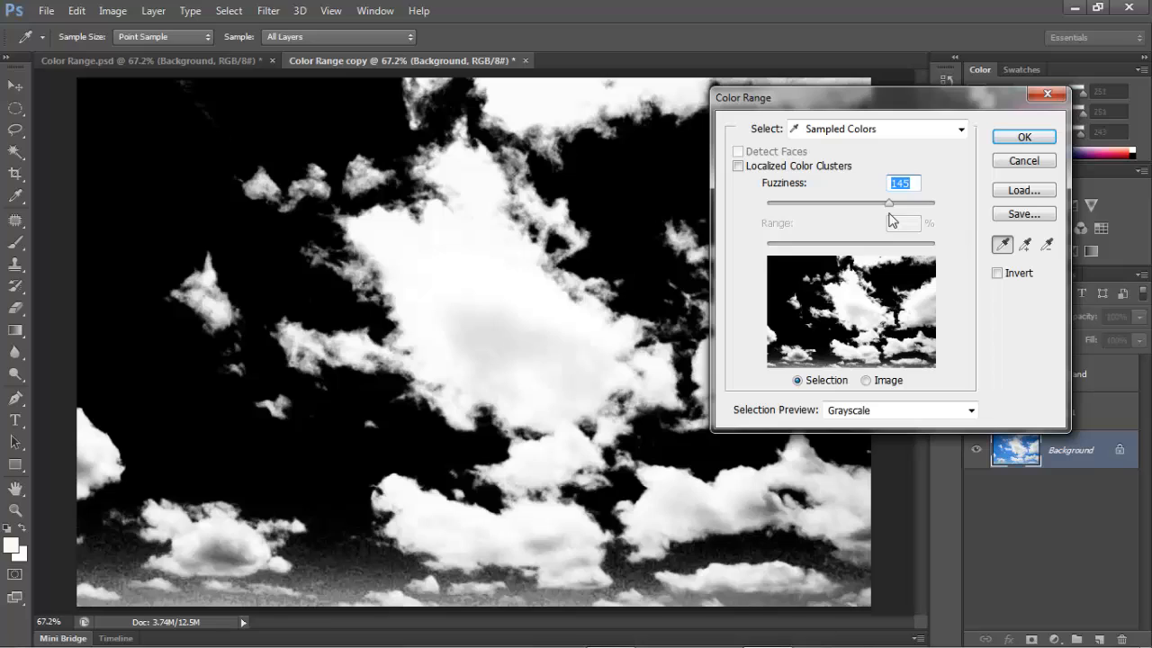
left_click(1024, 137)
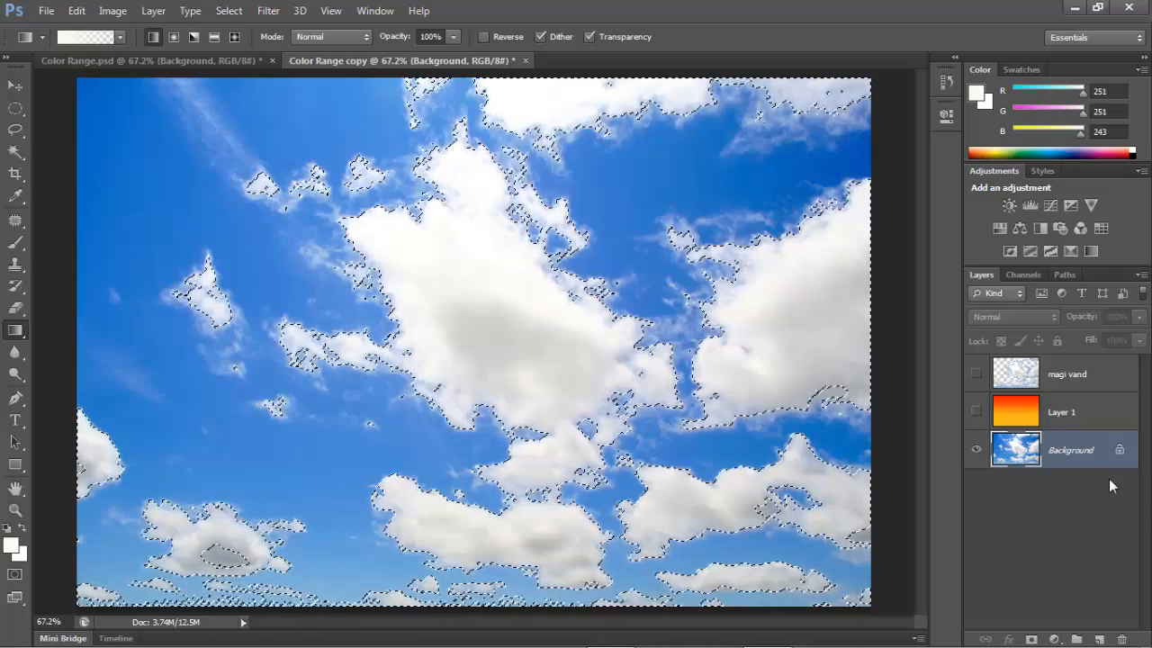
key("ctrl+j")
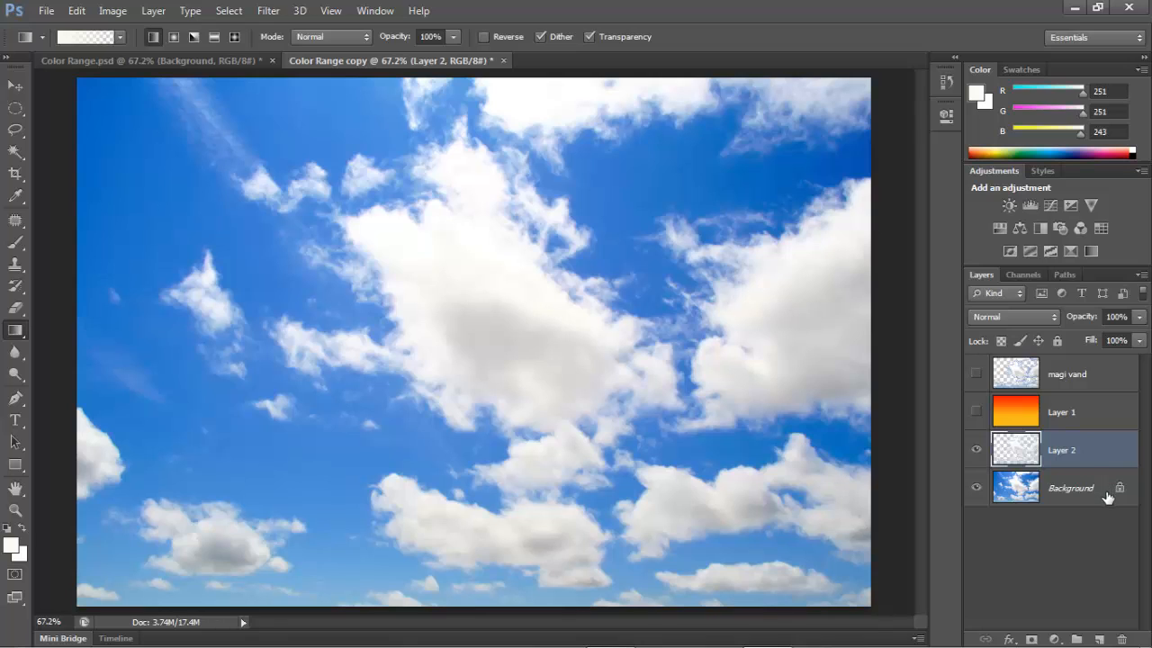
- Move the new cloud layer directly above the re-shown gradient layer and set its blend mode to Luminosity
left_click(975, 411)
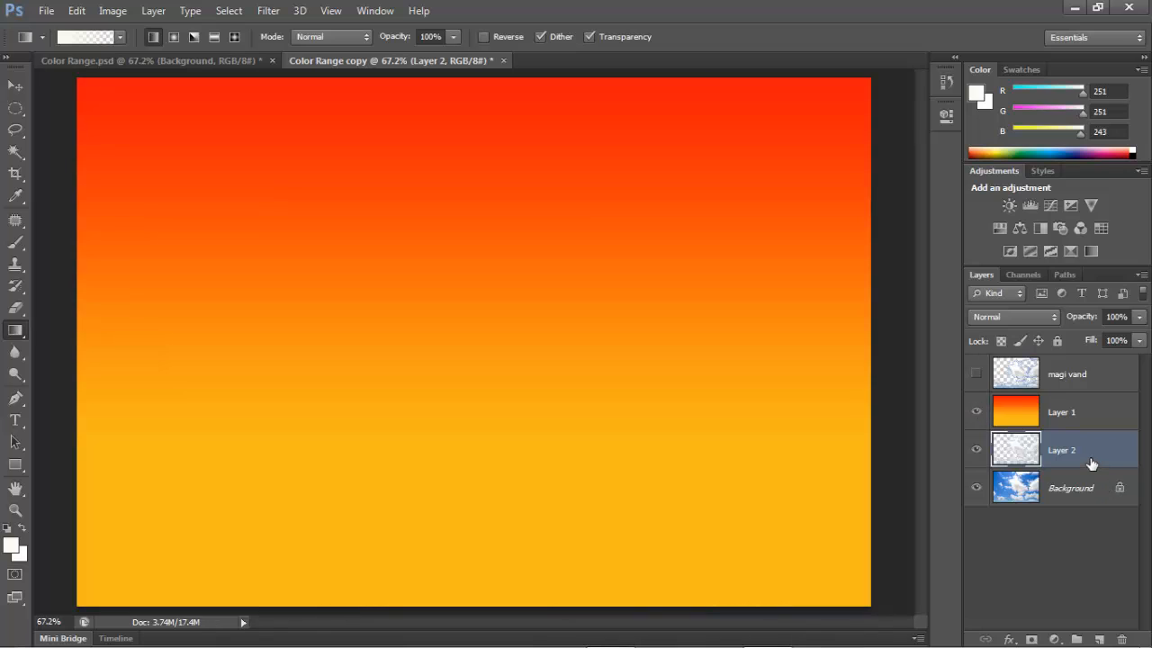
left_click_drag(1090, 464, 1076, 399)
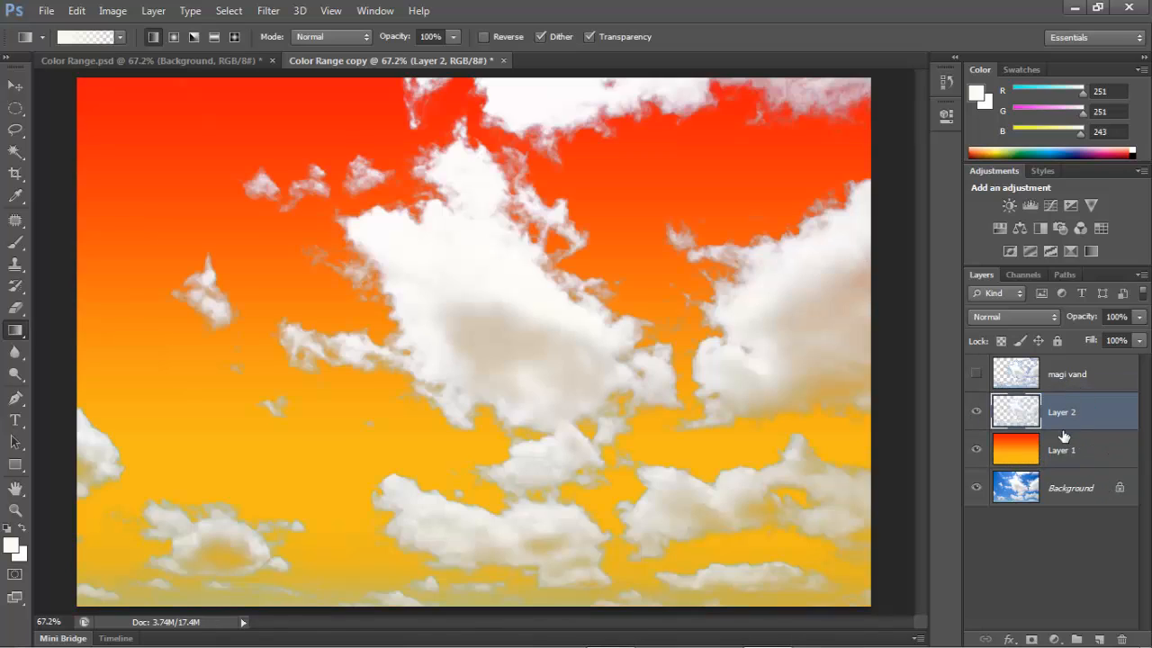
left_click(1022, 319)
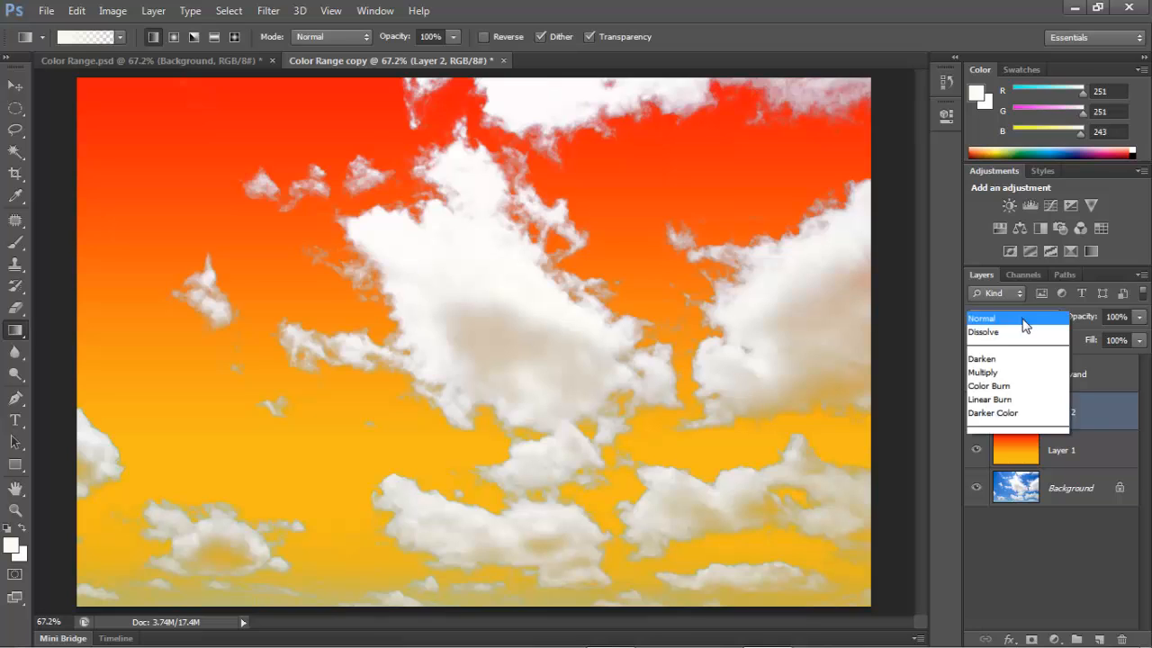
left_click(1017, 428)
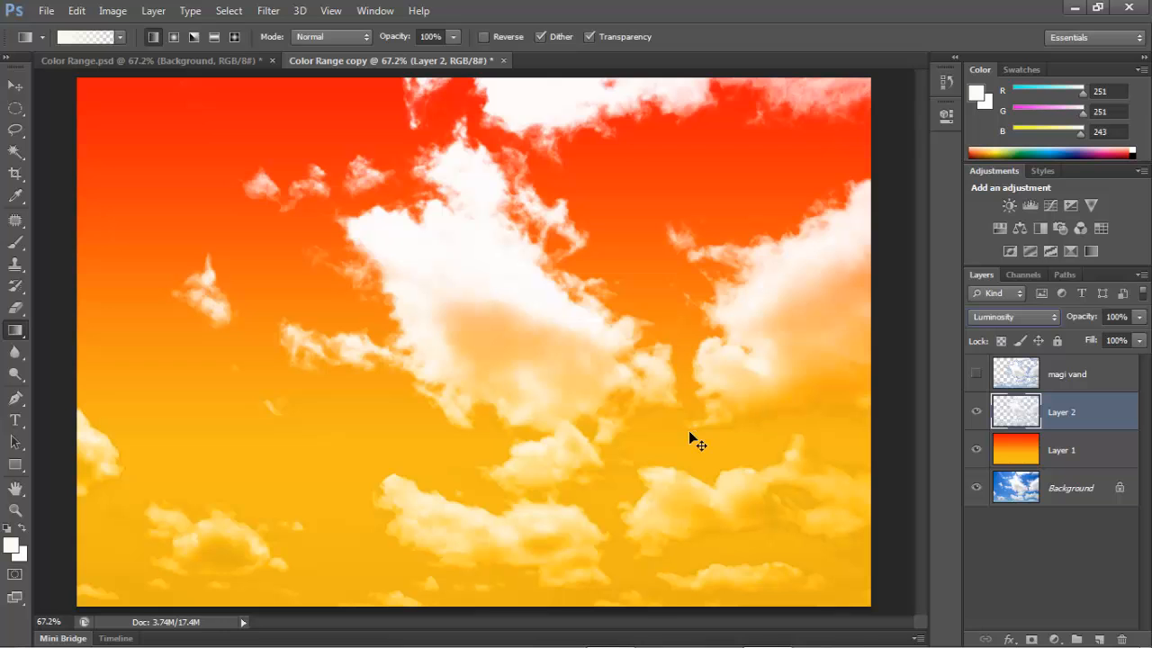
- Compare the cloud edges of Layer 2 and the magi vand layer at 100% by alternating their visibility, leaving only Layer 2's clouds shown
key("ctrl+1")
left_click_drag(645, 450, 563, 416)
left_click_drag(710, 405, 491, 444)
left_click_drag(613, 433, 516, 448)
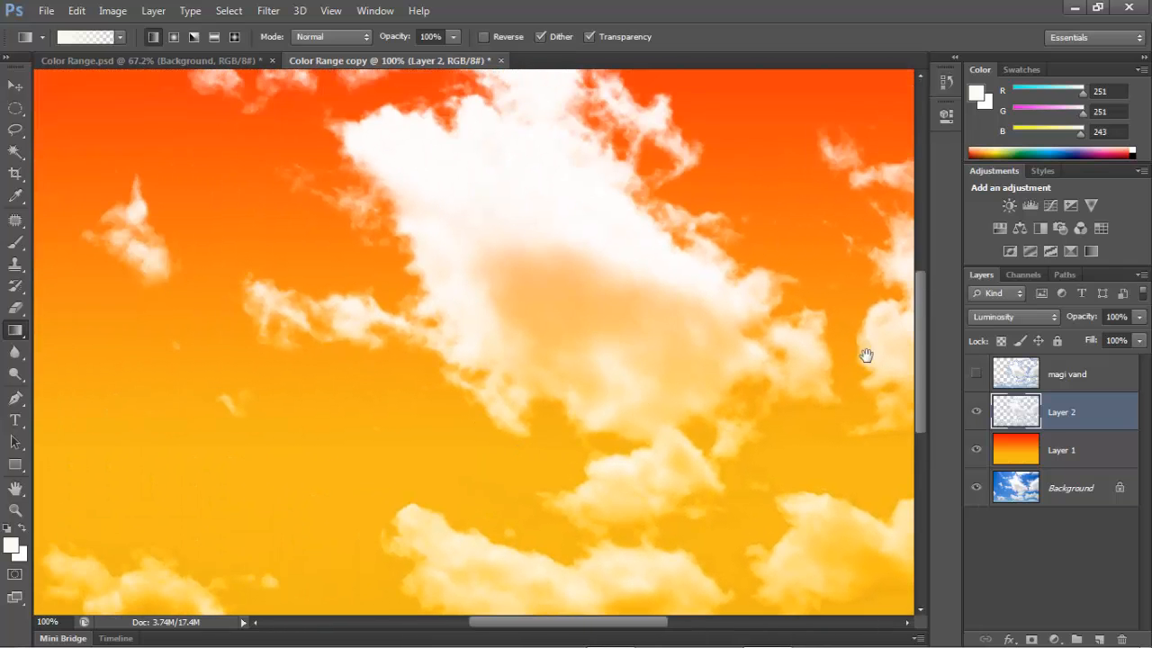
left_click(977, 410)
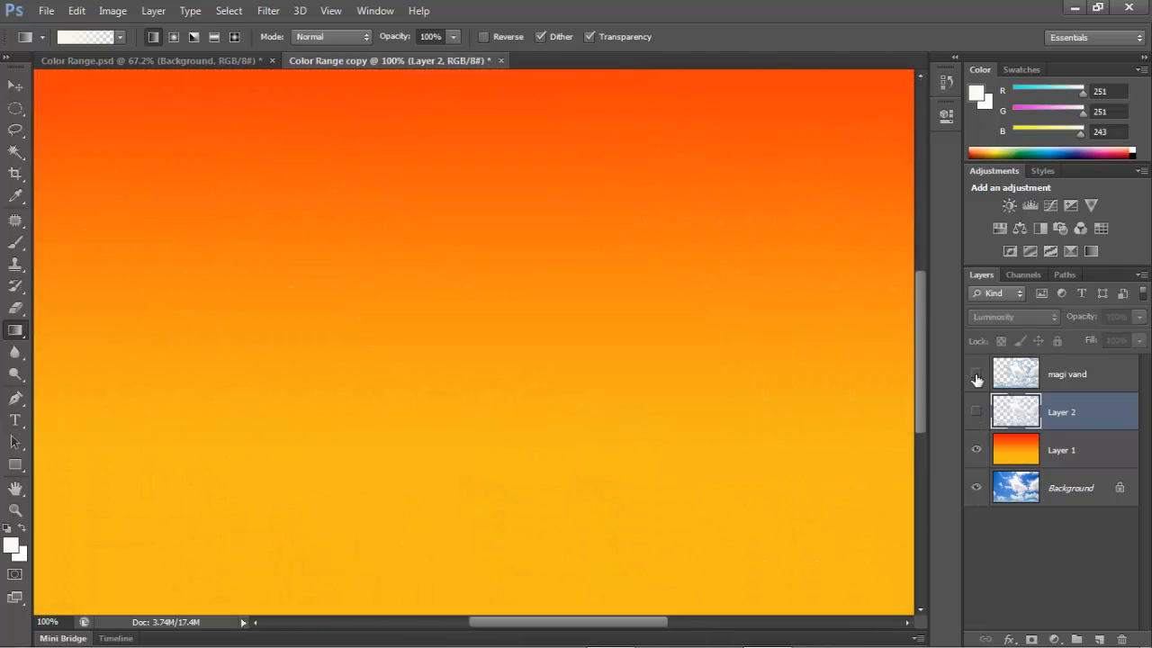
left_click(975, 373)
left_click_drag(720, 442, 471, 293)
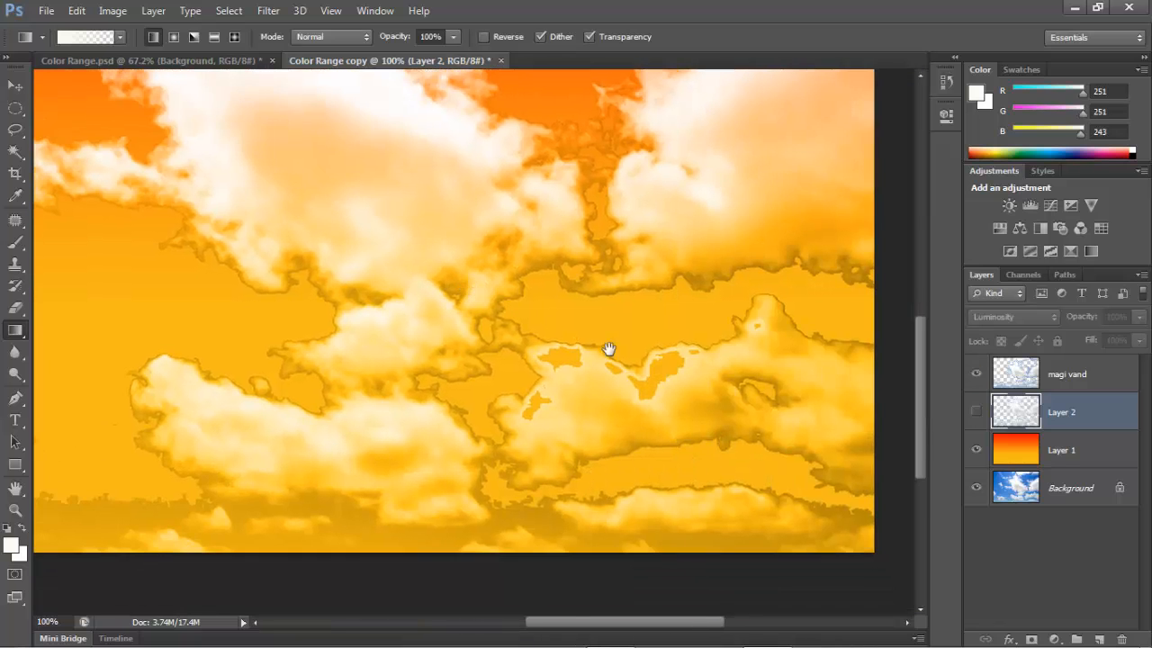
left_click_drag(704, 368, 484, 385)
left_click_drag(398, 400, 662, 448)
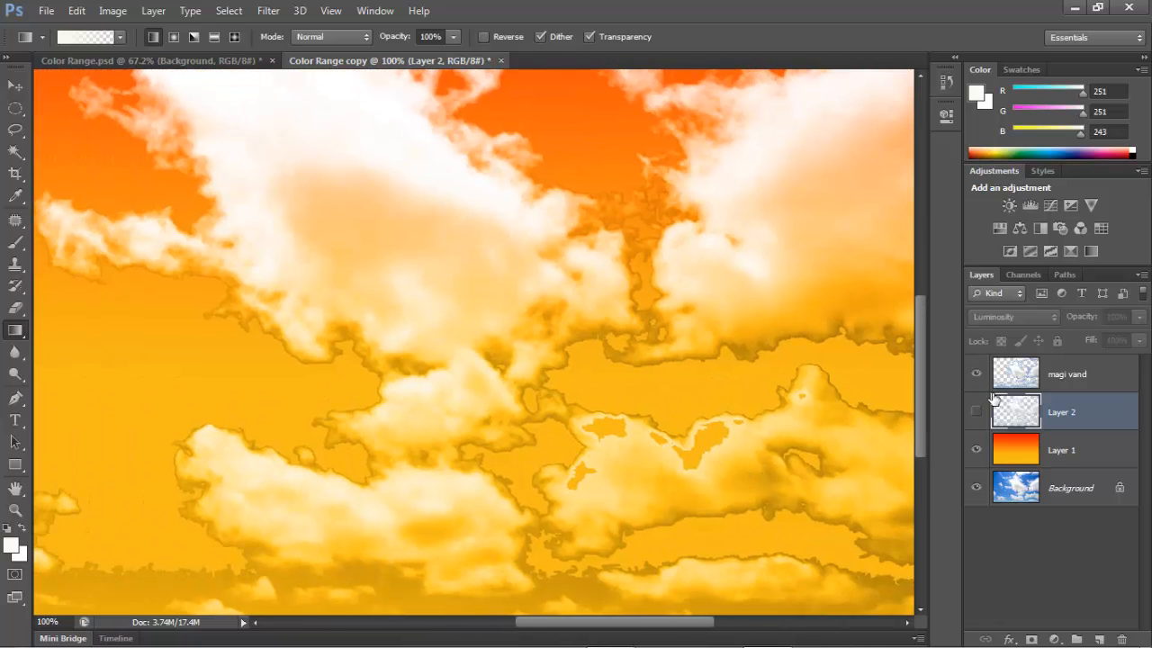
left_click(977, 372)
left_click(976, 412)
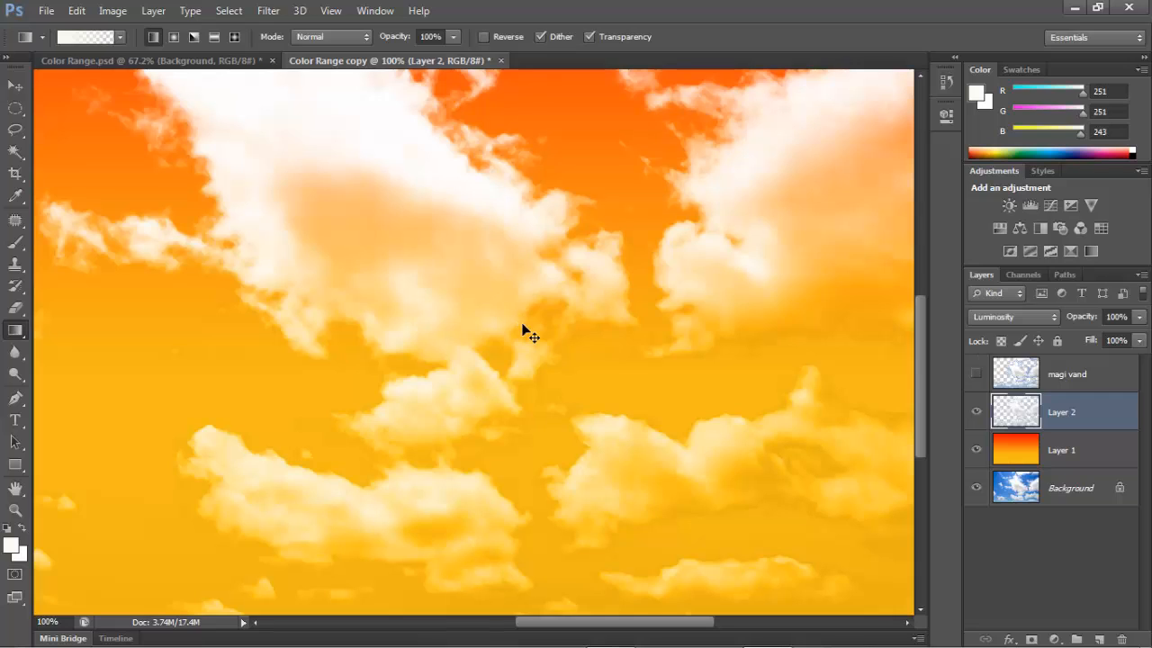
key("ctrl+0")
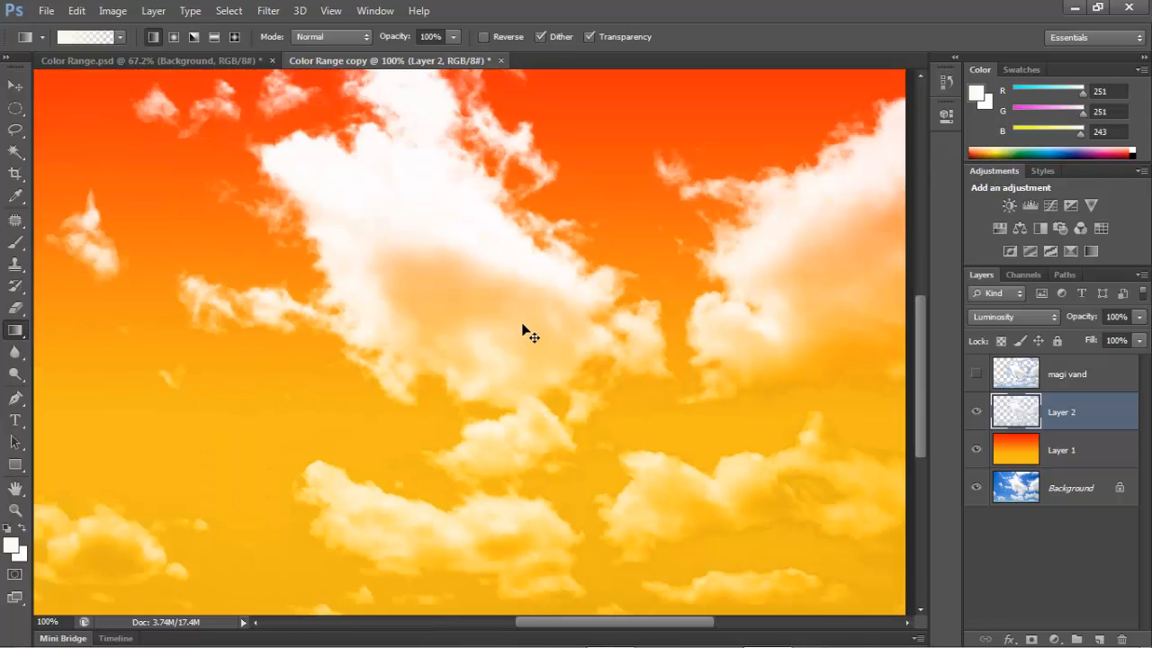